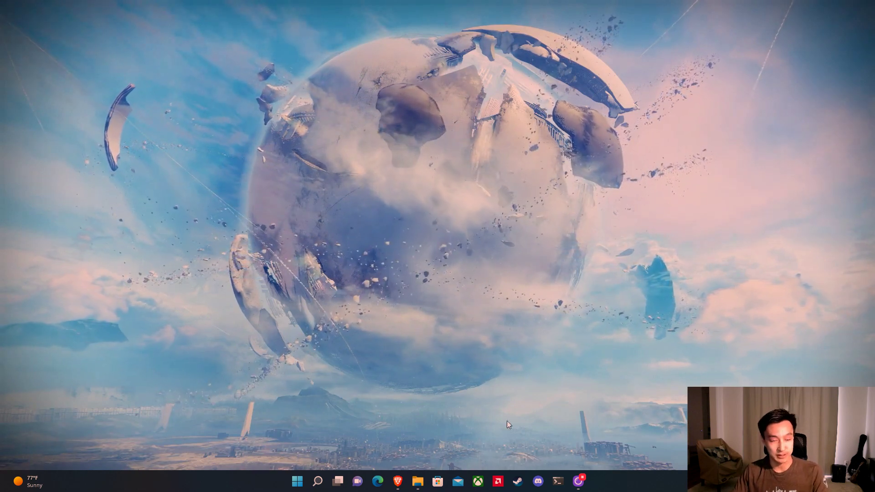
Switch to the browser, download microsoft-jdk-17.0.3-windows-x64.msi to Downloads, and show it in its folder.
key("alt+Tab")
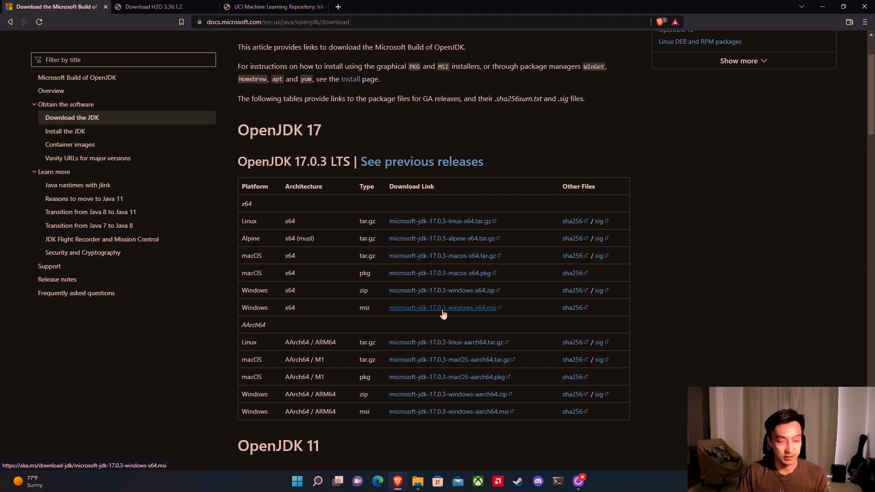
left_click(443, 309)
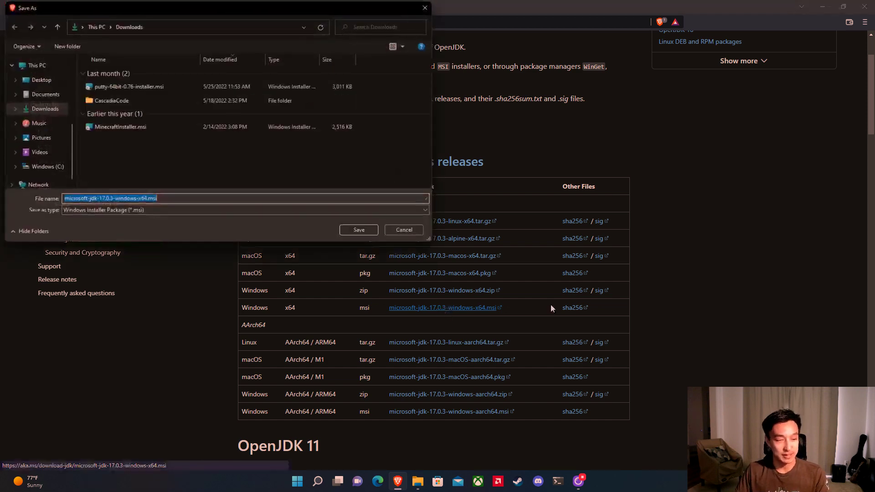
left_click(360, 231)
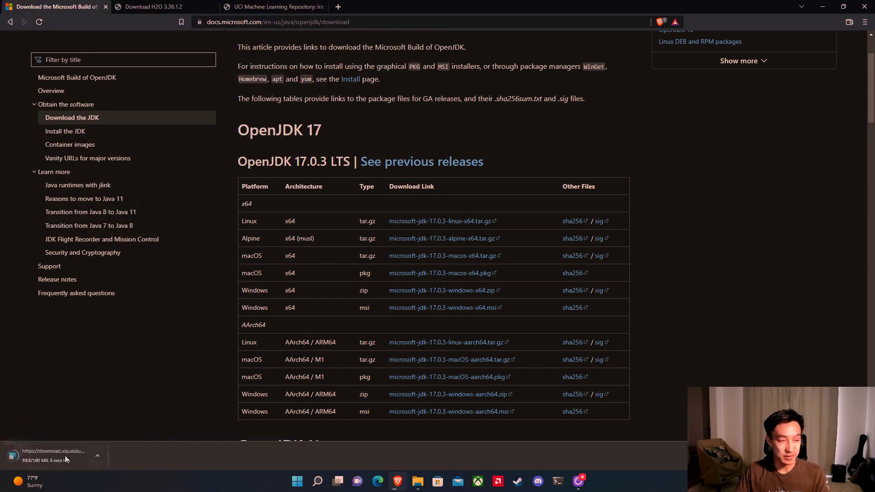
right_click(64, 455)
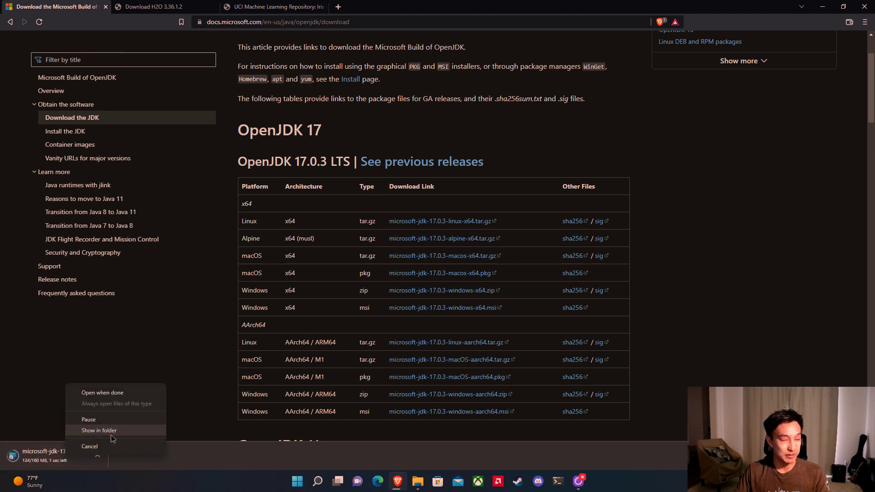
left_click(98, 431)
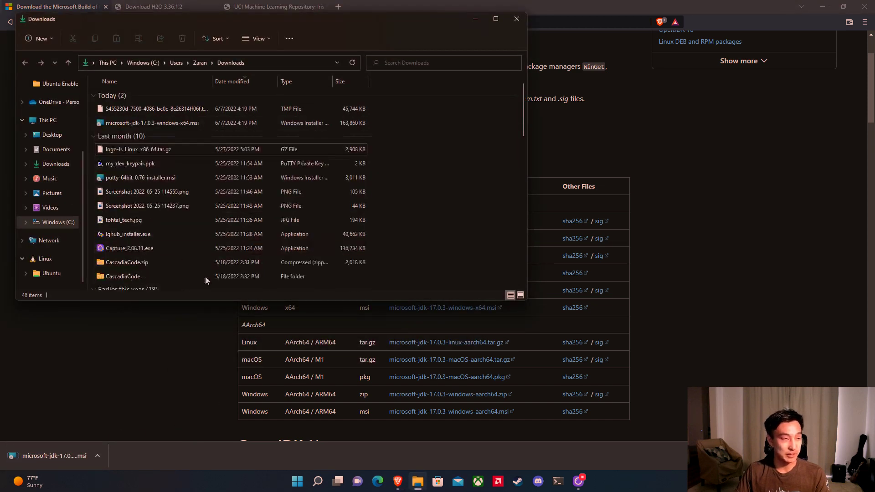
Run the microsoft-jdk-17.0.3-windows-x64.msi installer and complete its setup wizard using the Change operation with the default features.
double_click(157, 108)
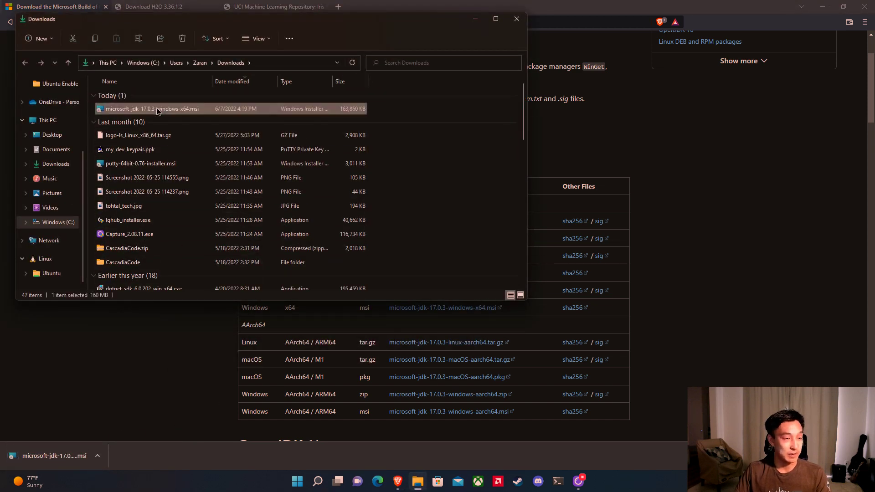
left_click(484, 311)
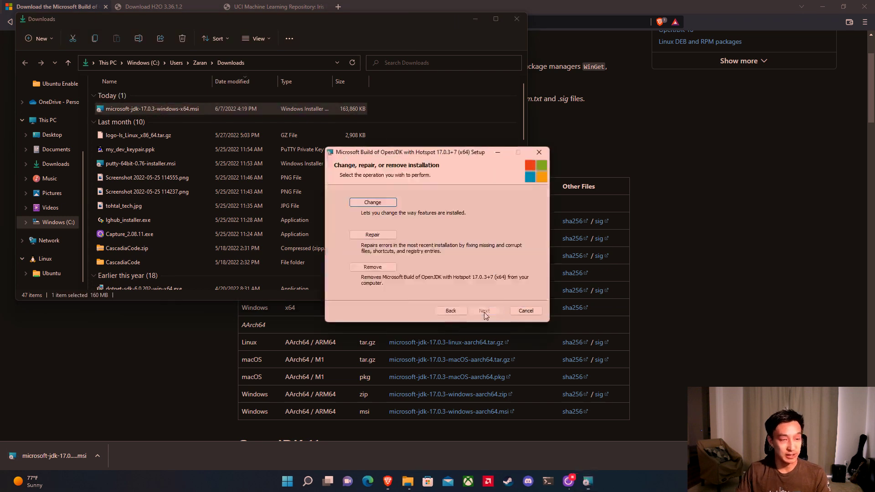
left_click(372, 202)
left_click(487, 311)
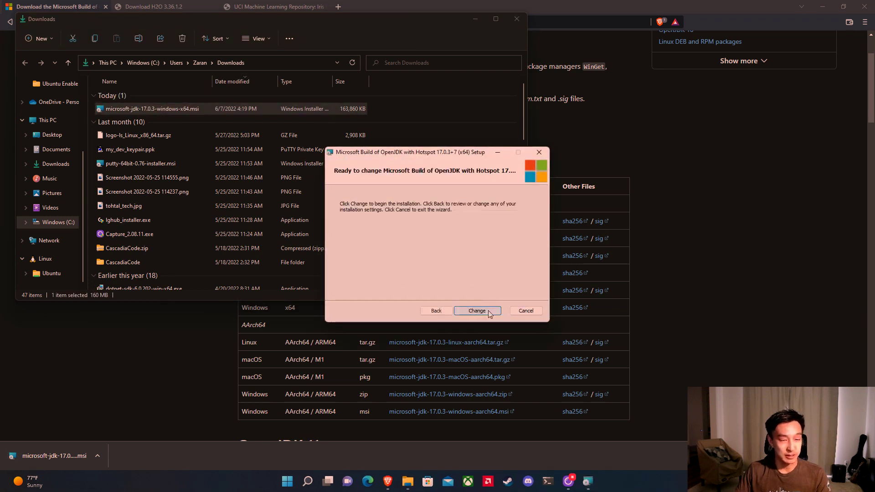
left_click(487, 313)
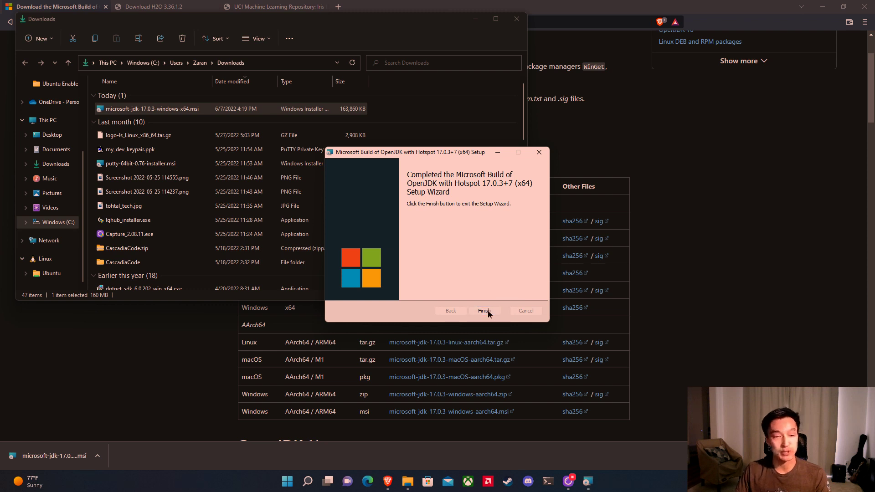
left_click(484, 311)
Check the installed Java version in a PowerShell terminal with java -version, then minimize the terminal.
left_click(558, 481)
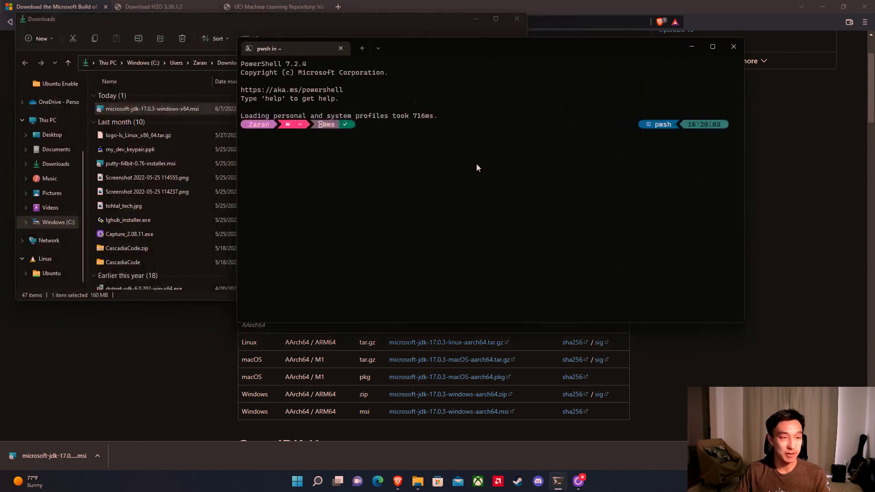
type("java -version")
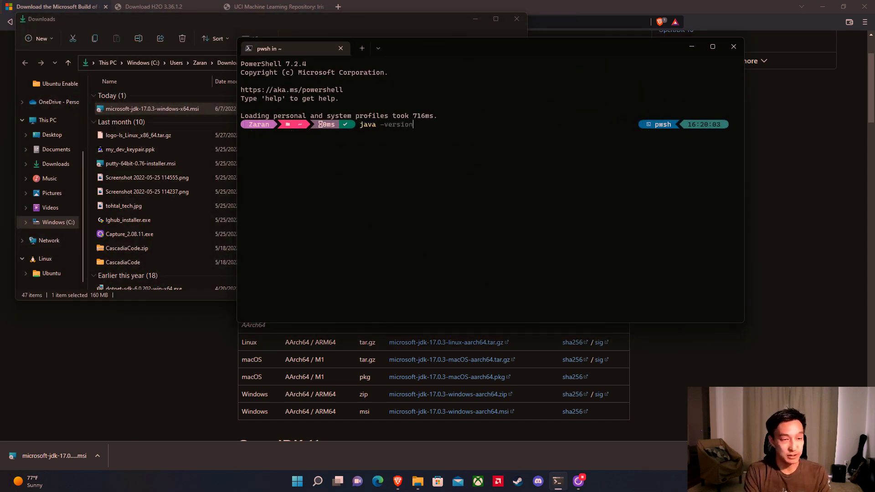
key("Return")
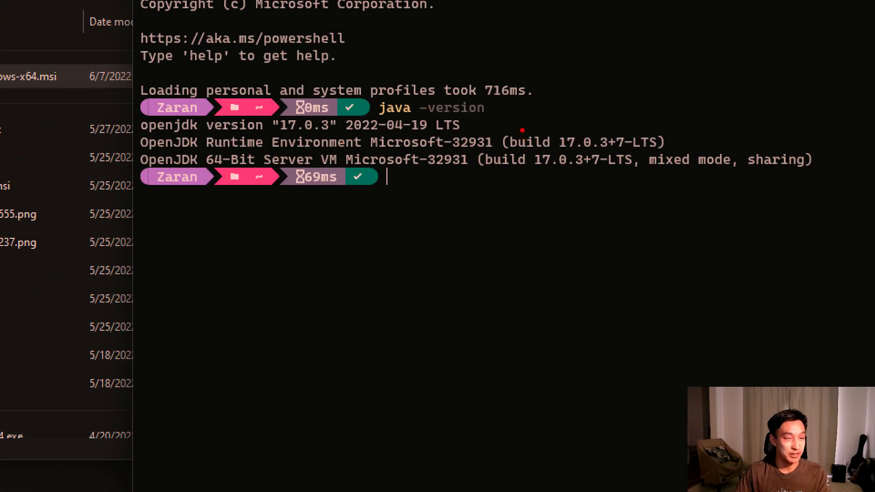
left_click_drag(523, 117, 463, 121)
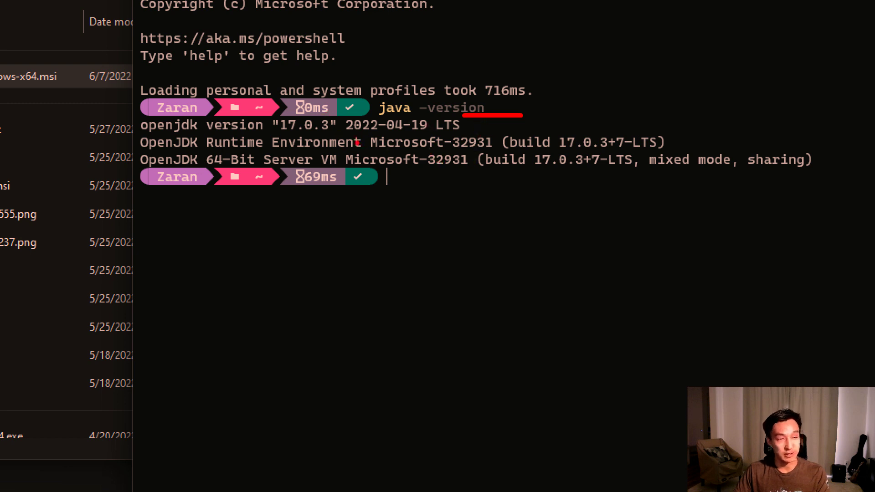
key("Escape")
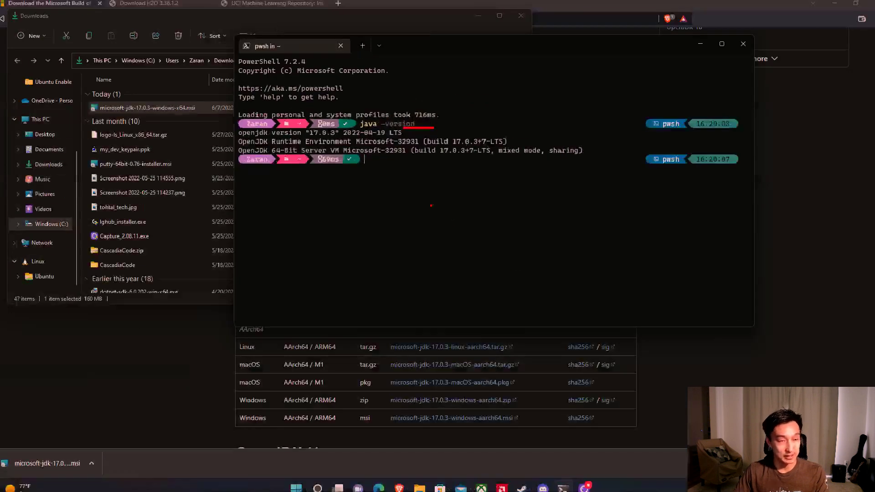
left_click(691, 50)
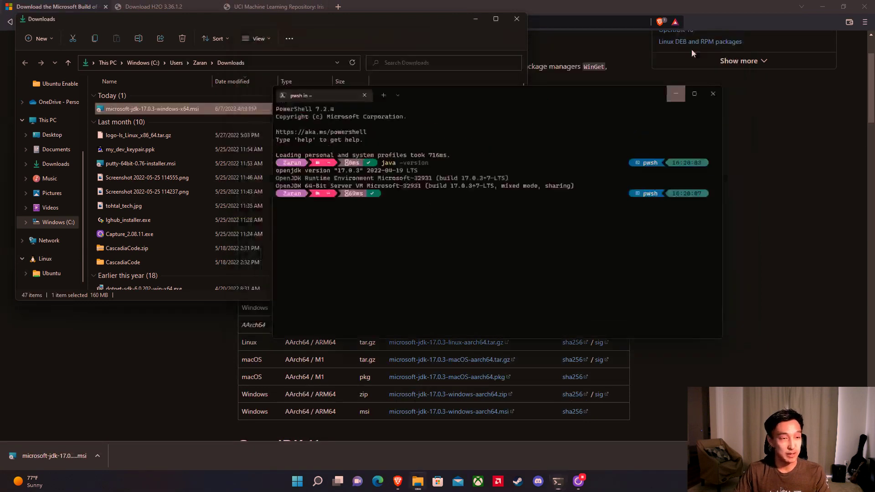
Download h2o-3.36.1.2.zip from the H2O download page to Downloads and dismiss the sign-up form.
left_click(720, 193)
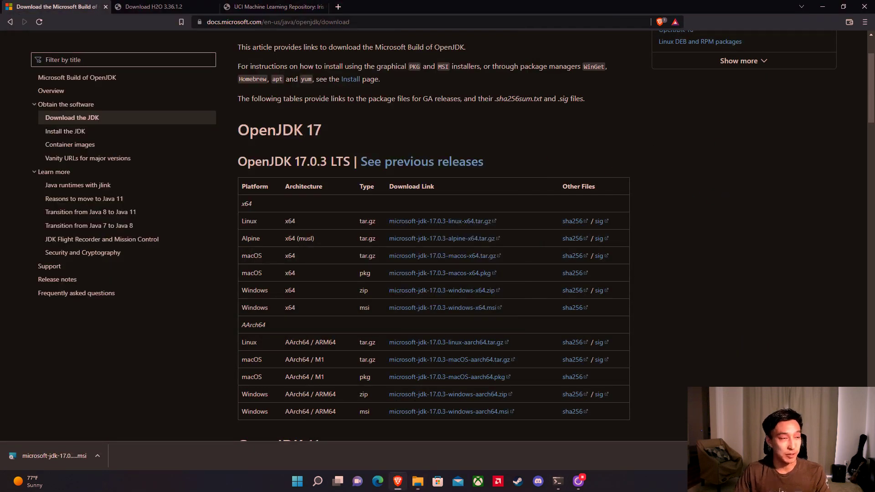
left_click(193, 5)
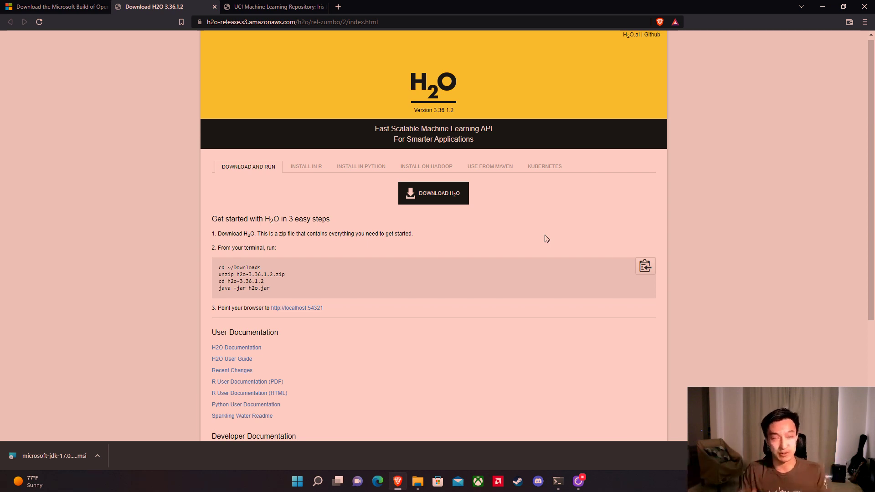
left_click(445, 198)
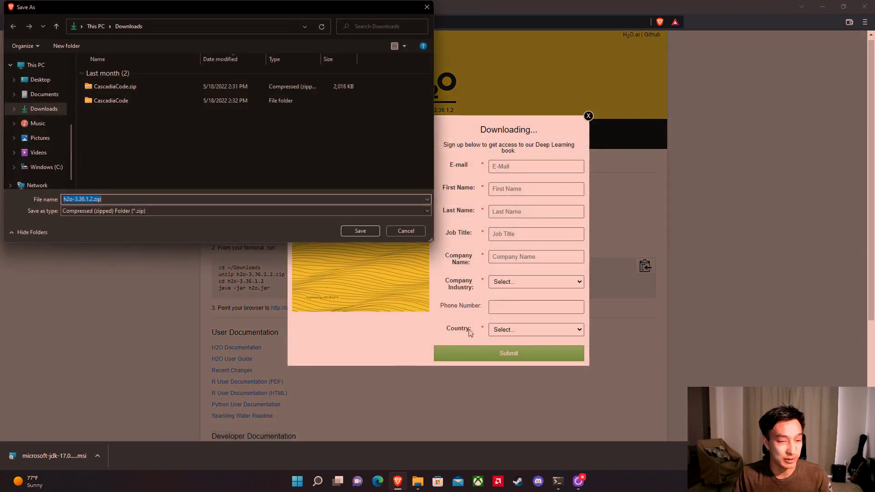
left_click(359, 231)
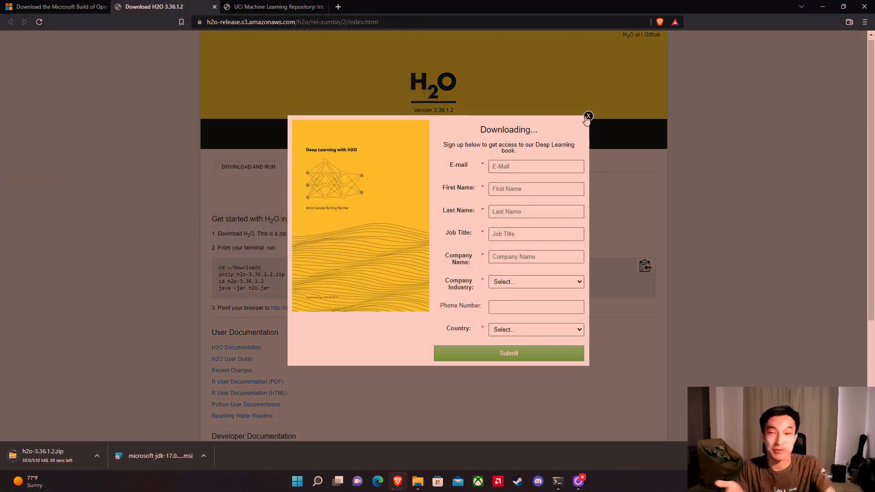
left_click(588, 117)
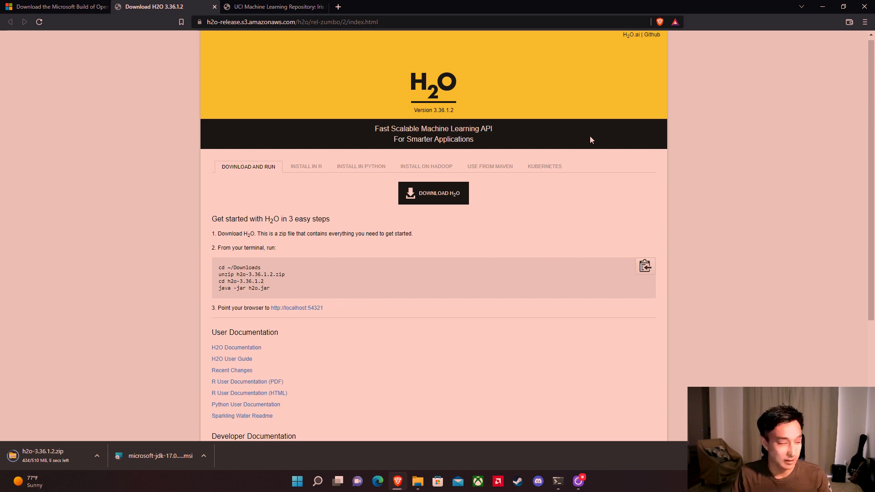
Download iris.data from the UCI Iris data folder, saving it to Downloads as iris.data.csv with the All Files type.
left_click(263, 7)
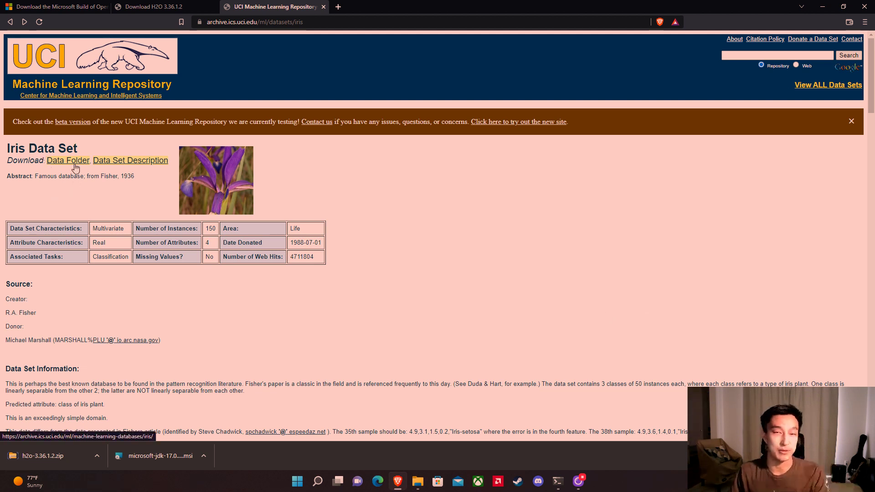
left_click(75, 166)
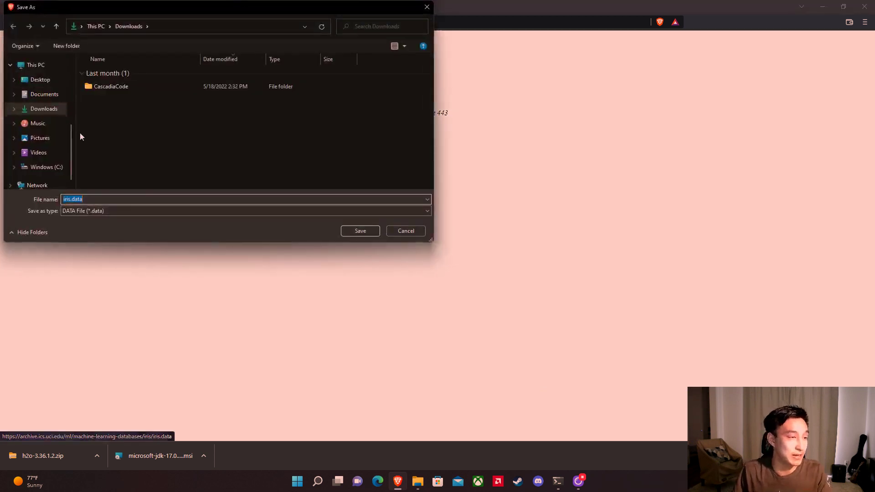
left_click(94, 198)
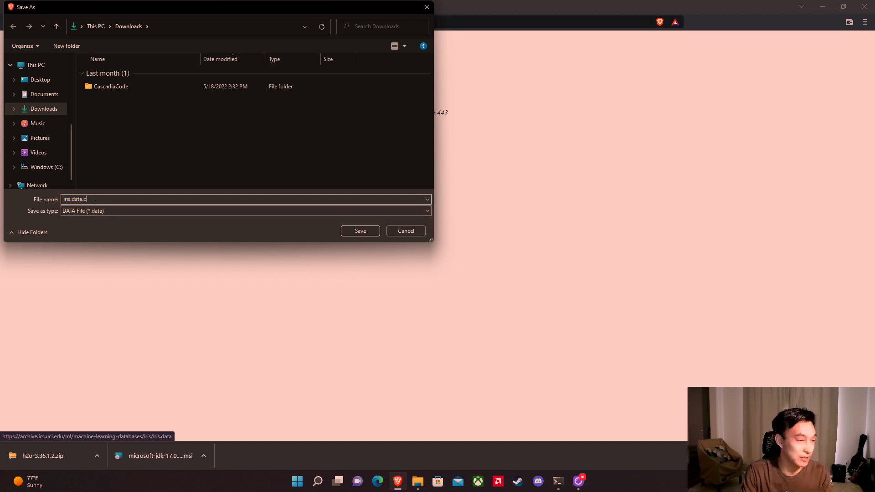
left_click(104, 211)
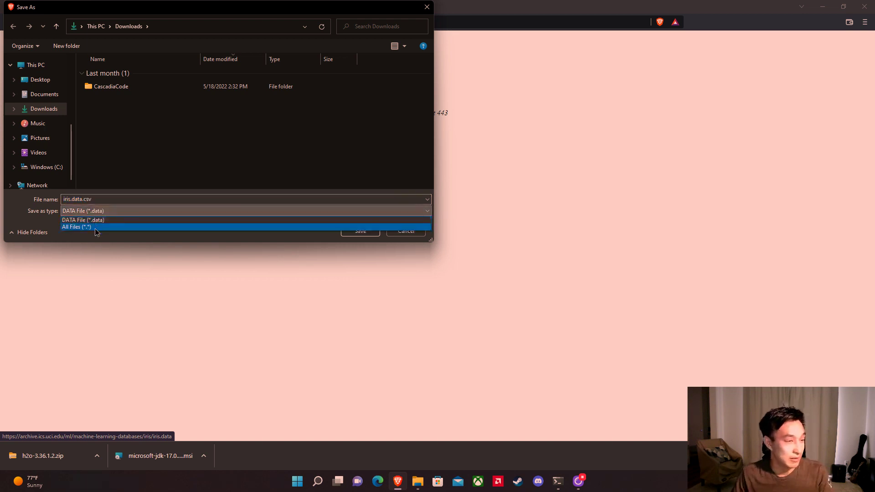
left_click(98, 228)
left_click(361, 231)
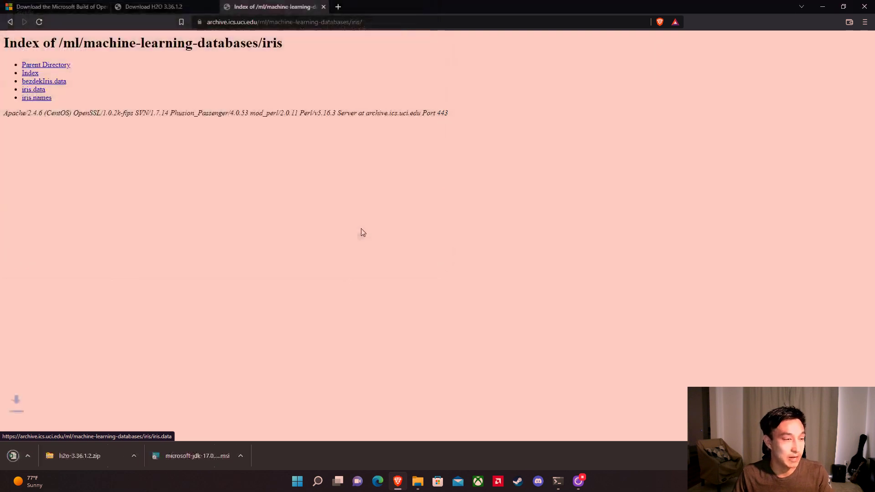
Download iris.names from the same index page, saving it to Downloads as iris.names.csv with the All Files type.
left_click(31, 101)
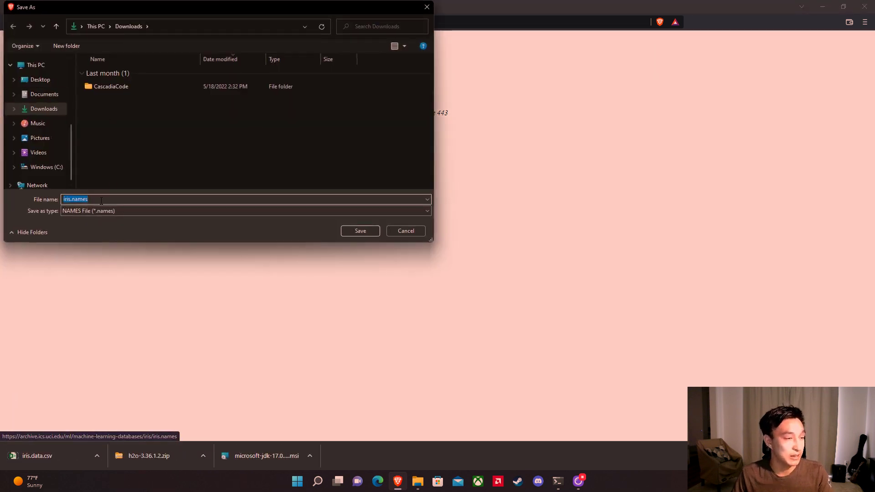
left_click(101, 201)
type(".csv")
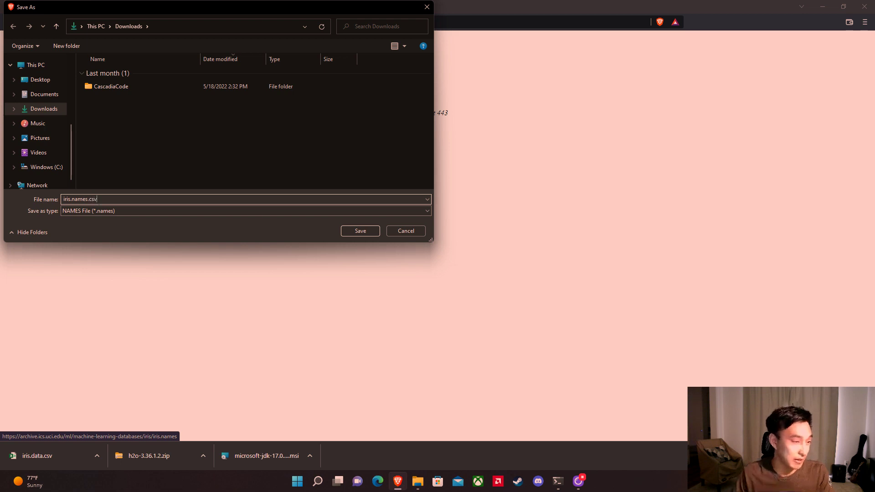
left_click(107, 210)
left_click(104, 225)
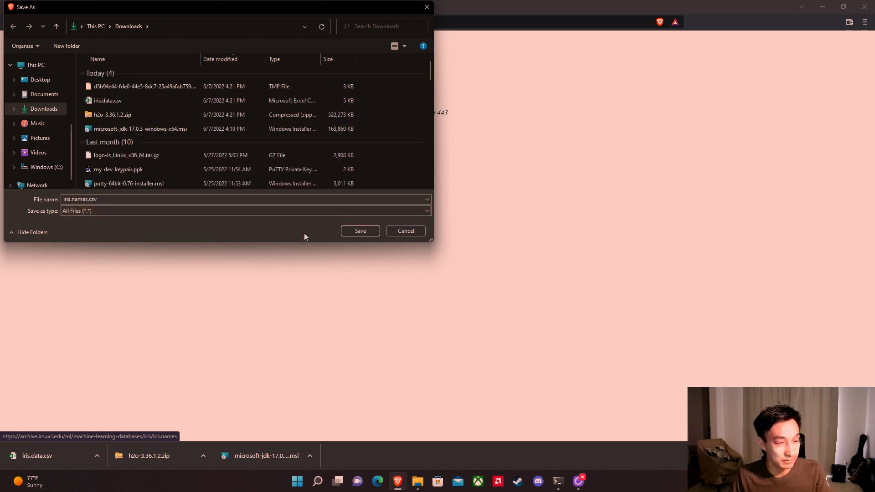
left_click(359, 231)
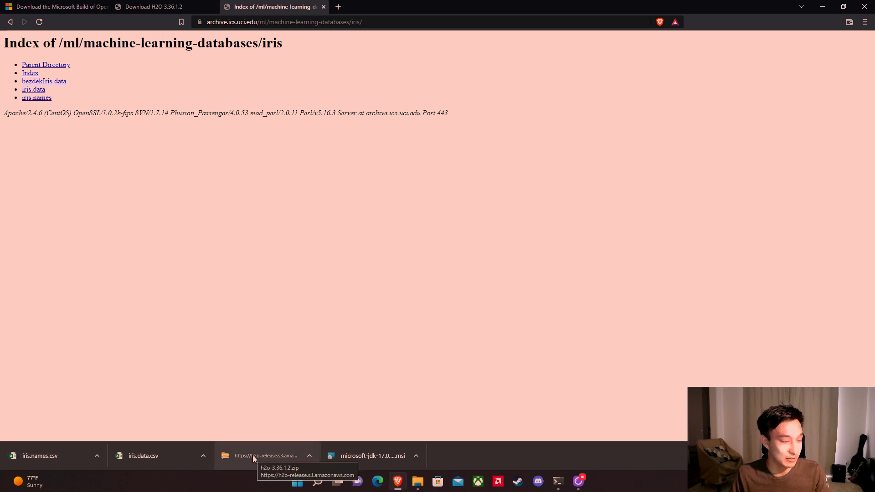
Extract h2o-3.36.1.2.zip into an h2o-3.36.1.2 folder in Downloads and open the nested h2o-3.36.1.2 folder.
right_click(252, 455)
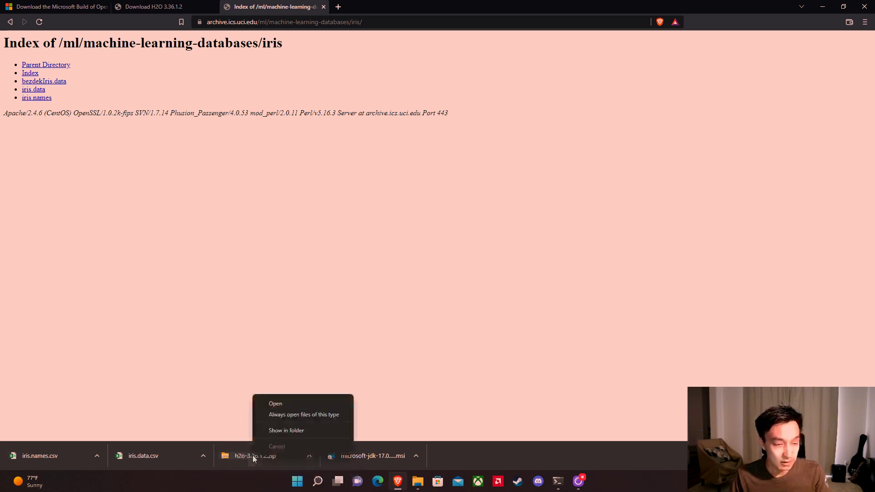
left_click(282, 432)
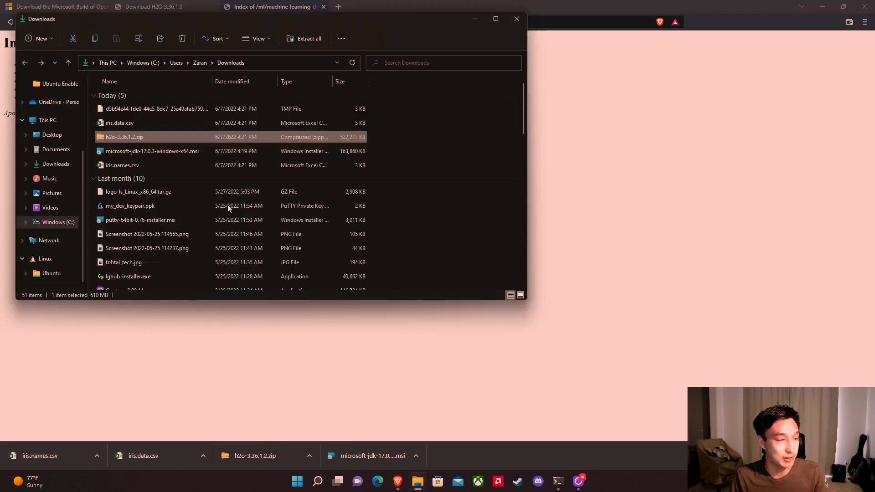
right_click(132, 138)
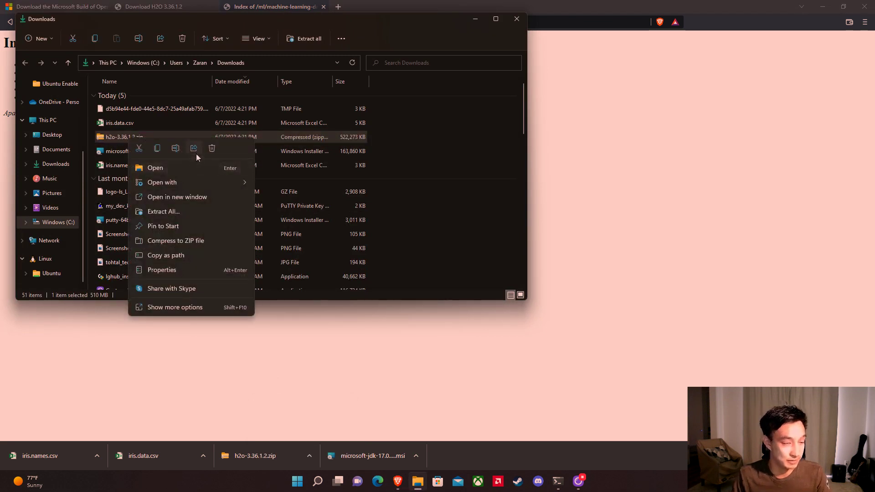
left_click(184, 211)
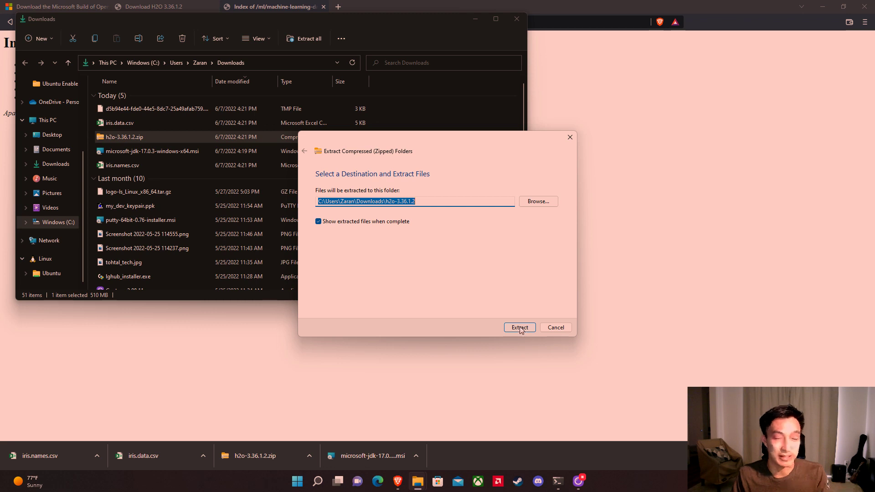
left_click(520, 327)
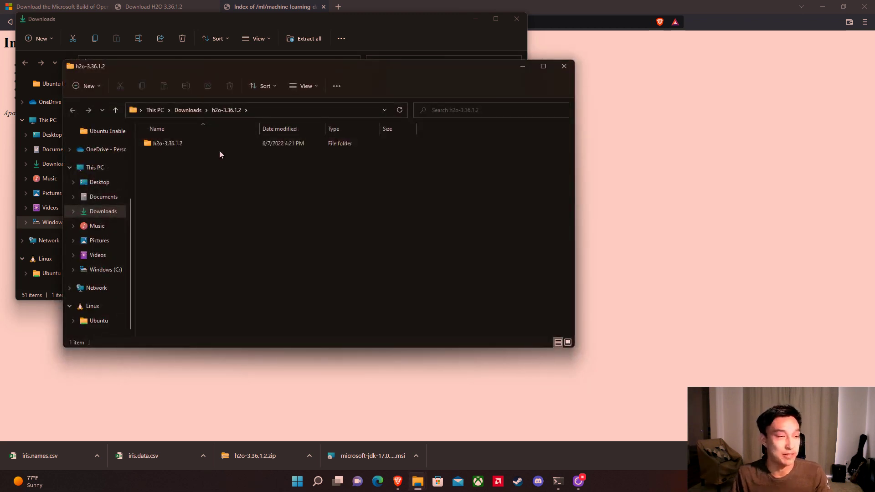
left_click(208, 148)
double_click(207, 146)
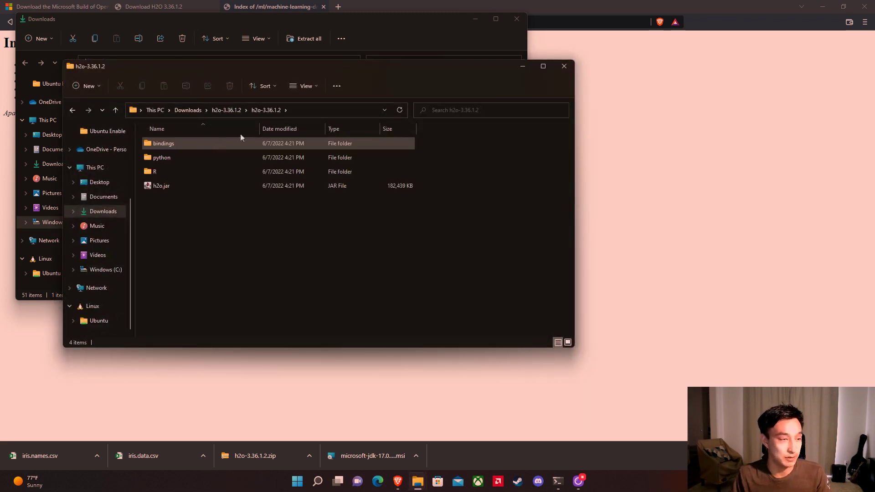
Copy the nested h2o-3.36.1.2 folder's path and change the PowerShell terminal's working directory to it.
left_click(314, 111)
key("ctrl+c")
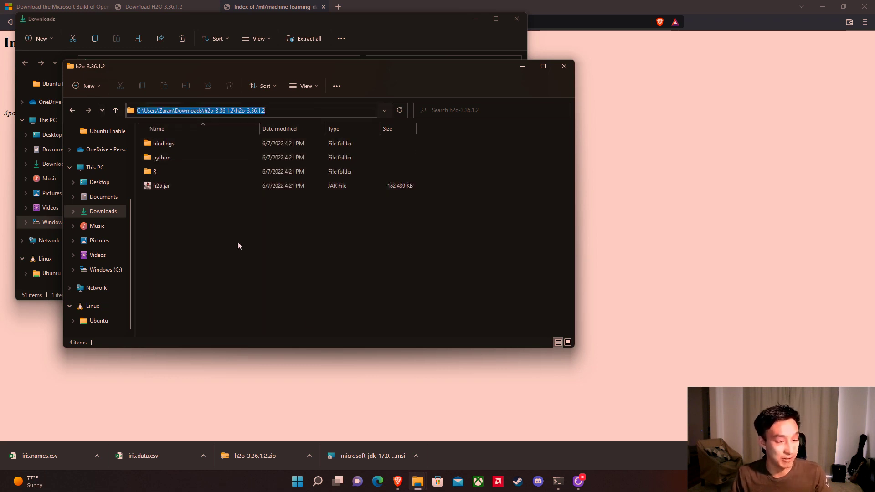
left_click(560, 483)
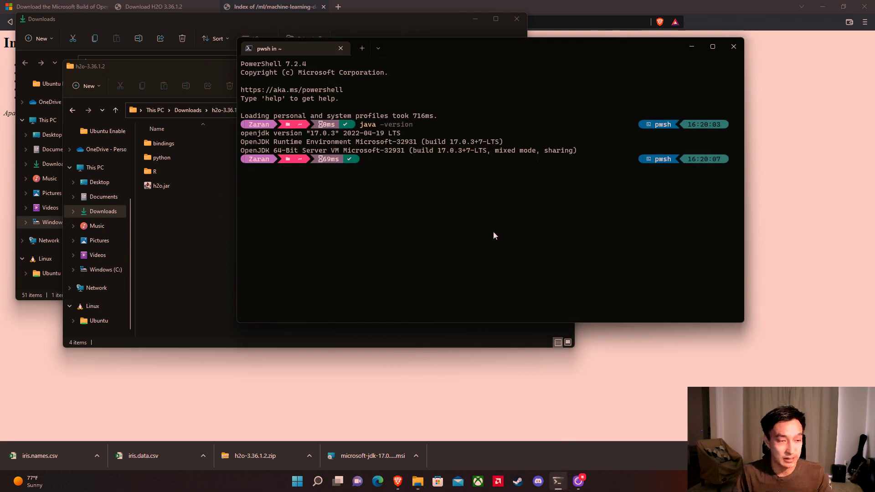
type("cd")
key("ctrl+v")
key("Return")
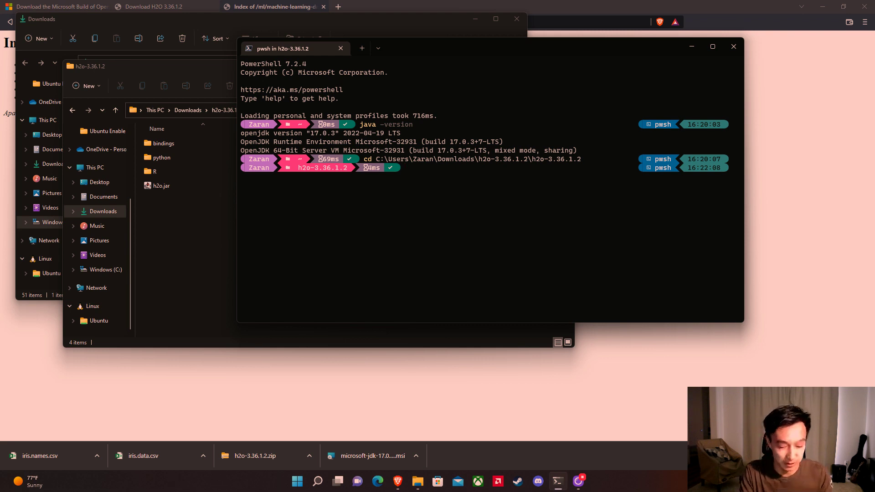
Start the H2O server from the terminal with java -jar h2o.jar and minimize the terminal window.
type("java -jar ")
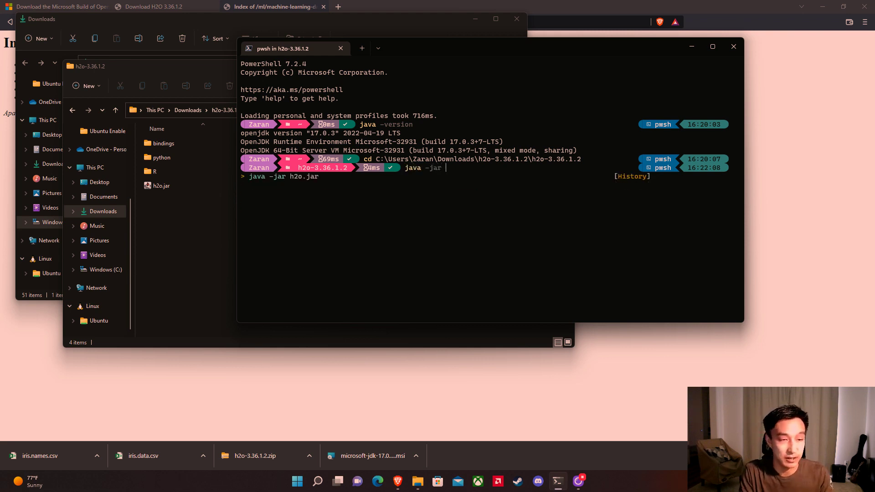
type("h")
key("Tab")
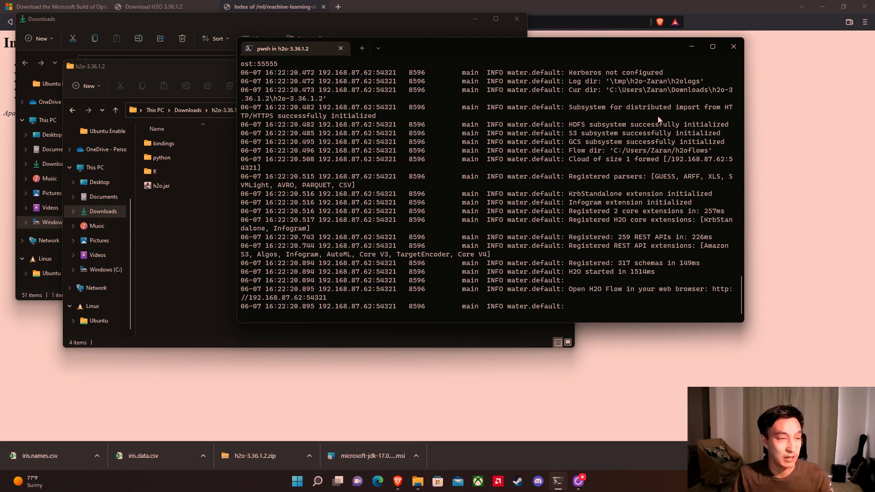
left_click(691, 47)
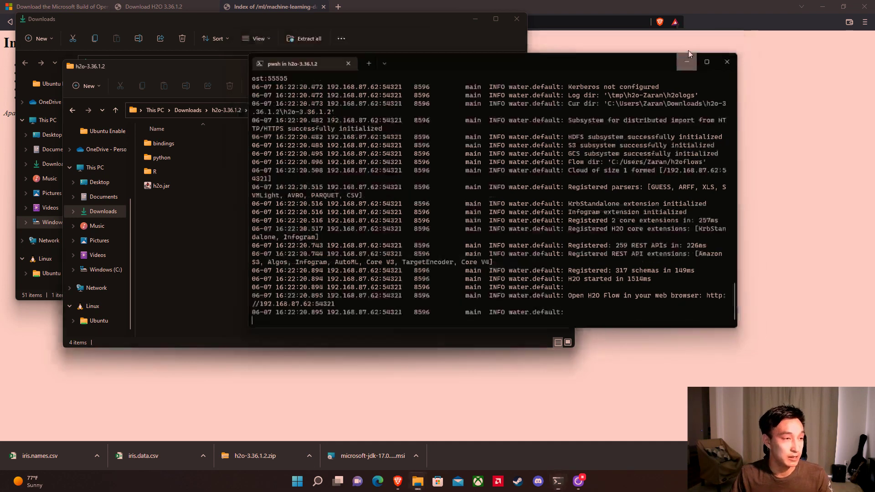
Open iris.data.csv from Downloads in Notepad++ and review its columns and class values against iris.names.csv.
left_click(399, 34)
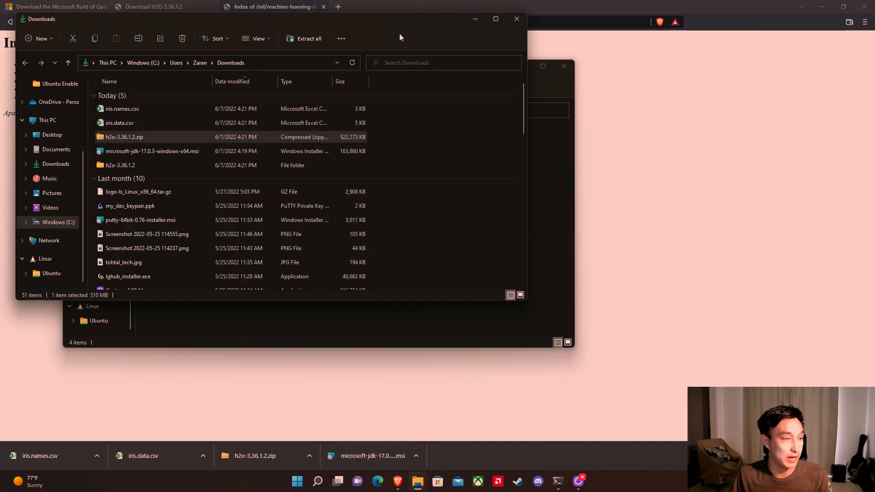
left_click(124, 109)
right_click(128, 129)
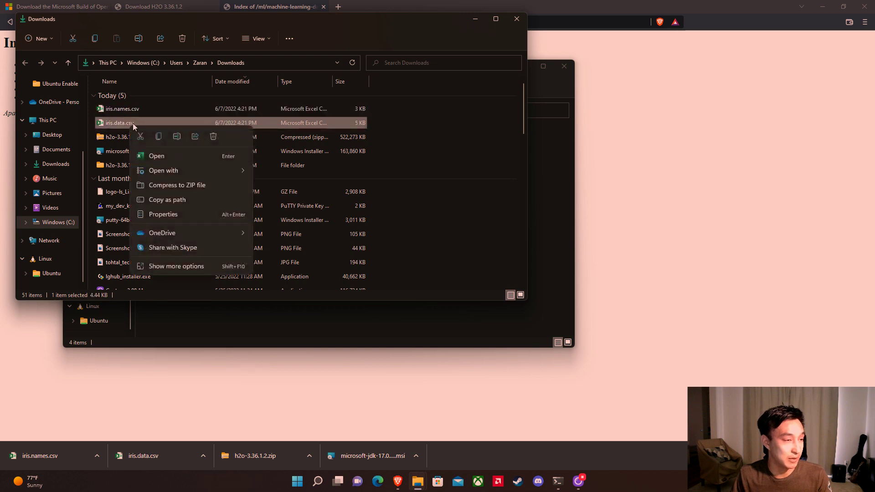
mouse_move(191, 171)
left_click(274, 185)
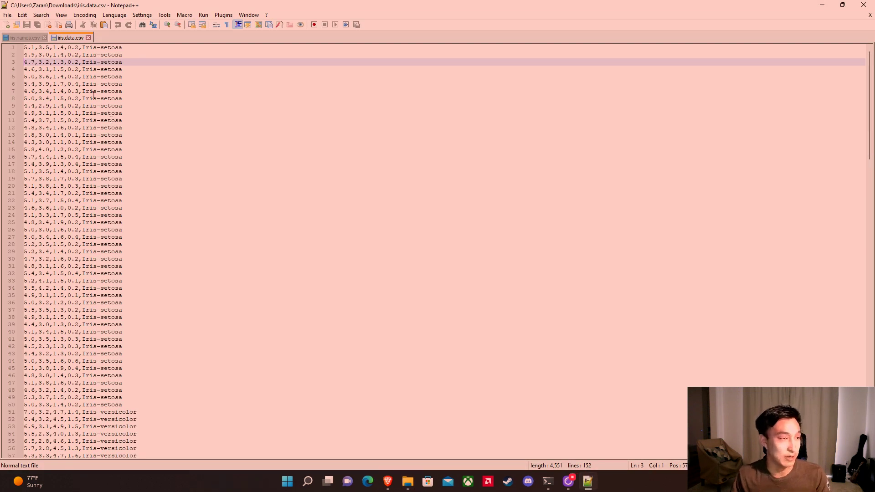
left_click(22, 39)
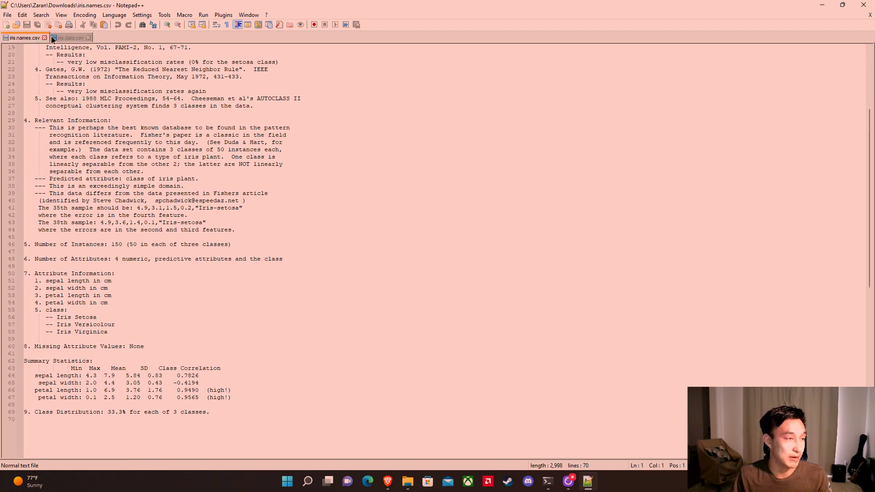
left_click(69, 38)
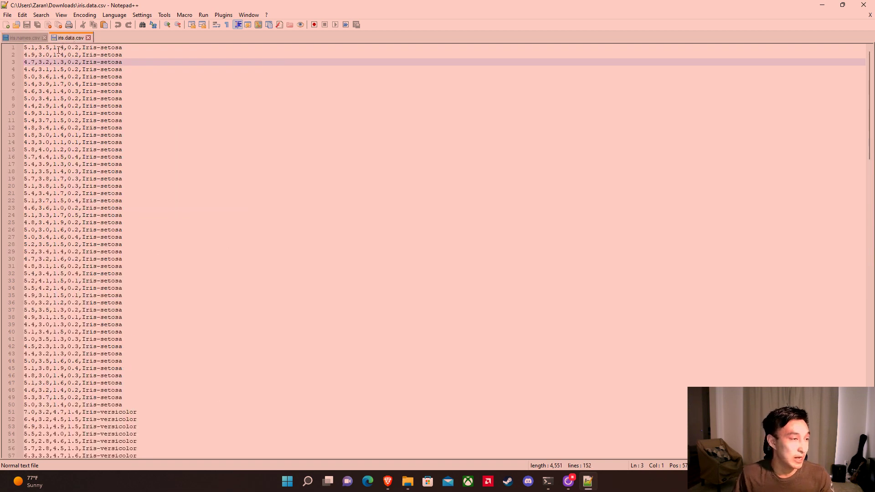
double_click(115, 47)
scroll(133, 127, "down", 5)
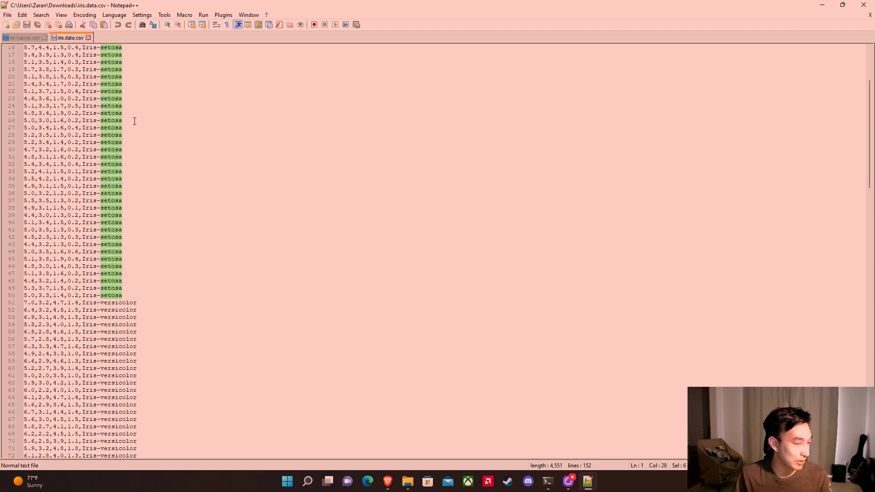
scroll(134, 120, "up", 5)
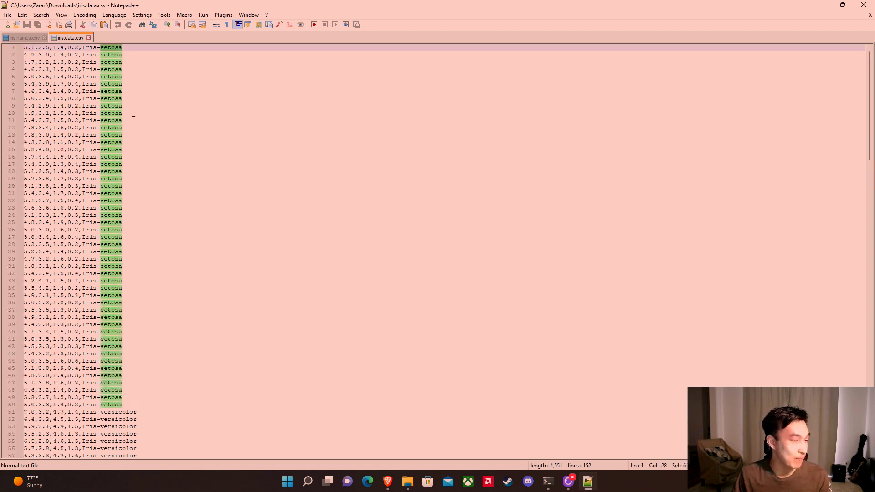
Insert a header line above the first record of iris.data.csv, starting with sepal_length,sepal_width, as named in iris.names.csv.
left_click(25, 47)
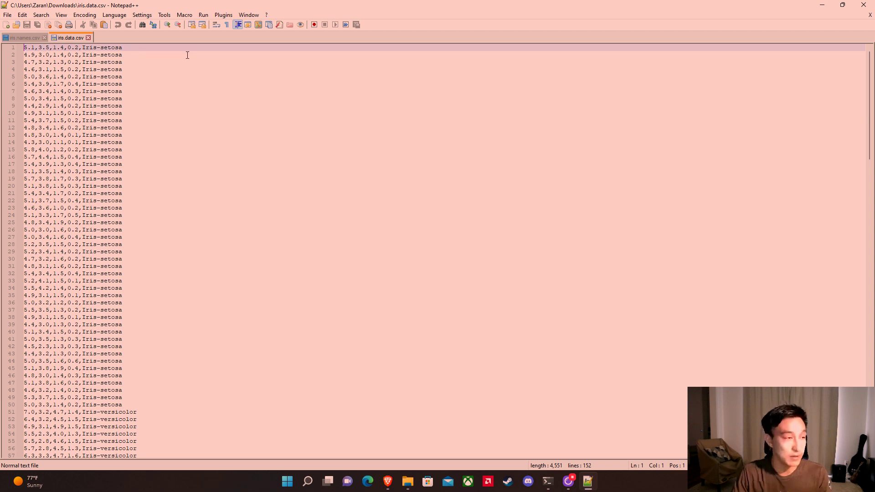
key("Return")
key("Up")
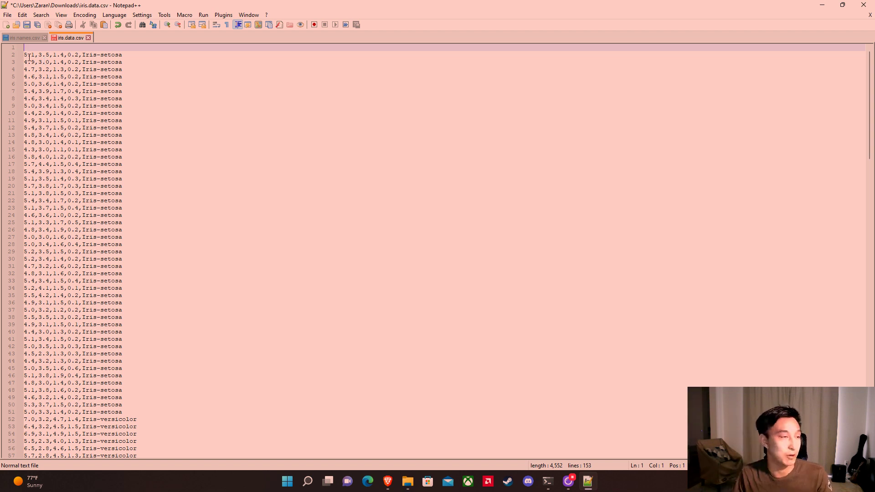
left_click(20, 36)
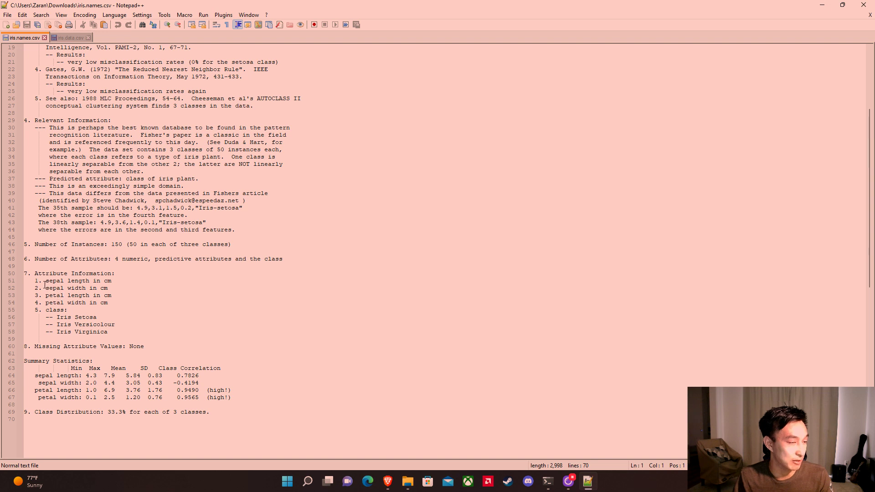
left_click(64, 36)
type("sepal")
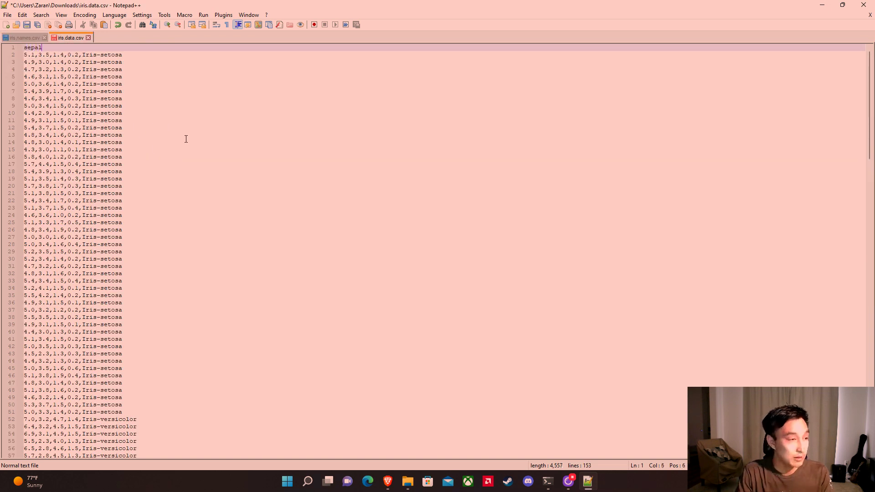
type("_length,")
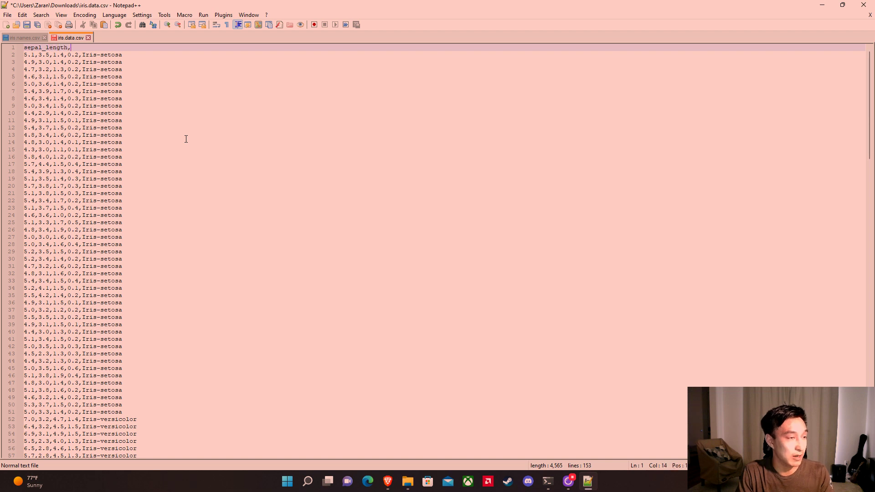
type("sepal_width,")
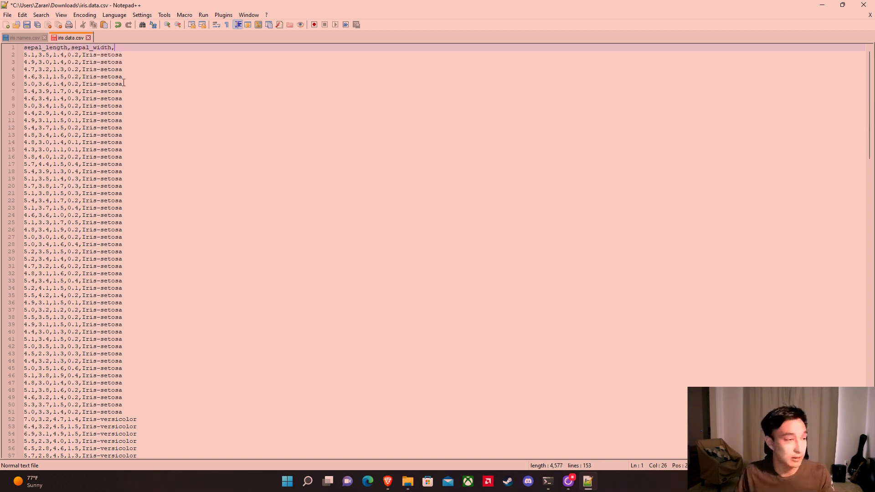
Complete the header line with petal_length,petal_width,flower and save iris.data.csv.
left_click(19, 38)
left_click(68, 36)
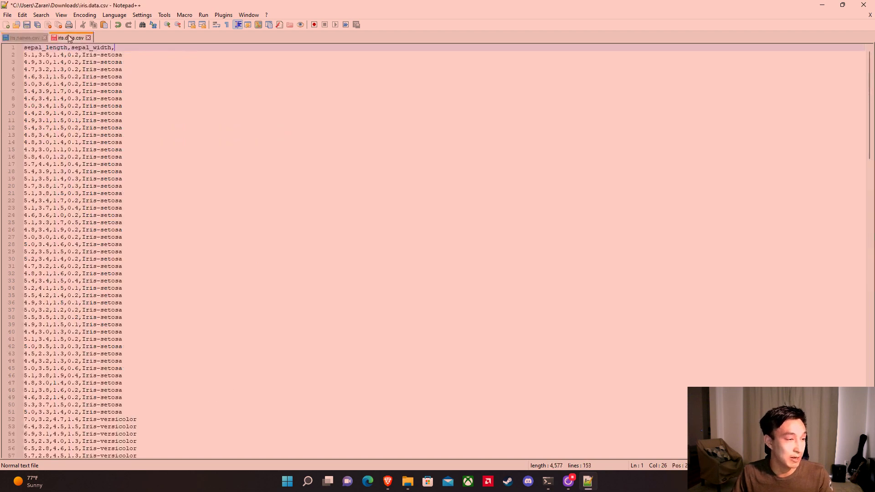
type("petal_le")
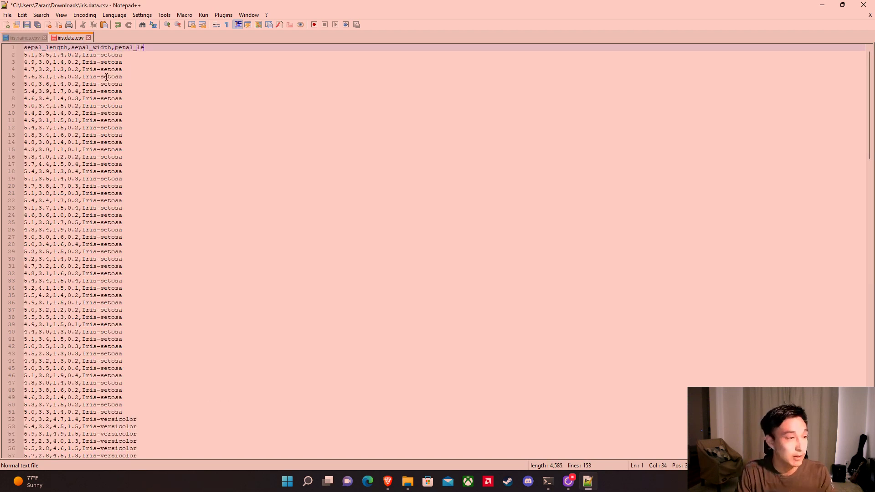
type("ngth")
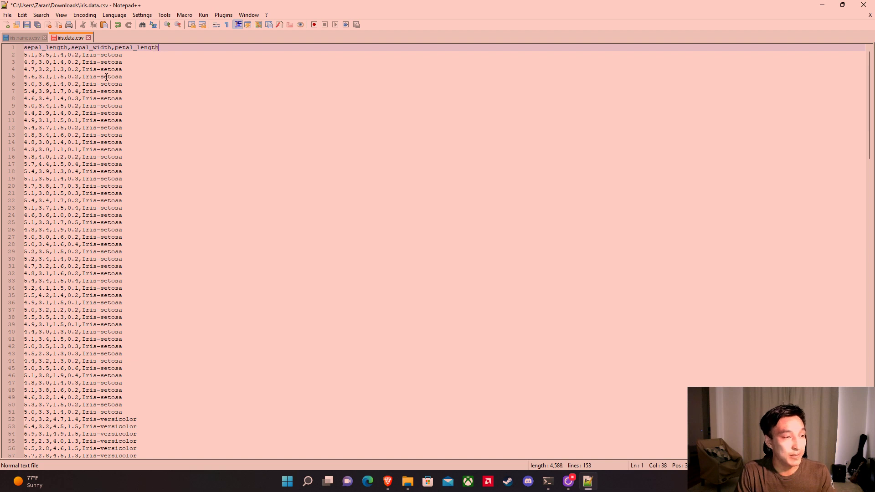
type(",petal_")
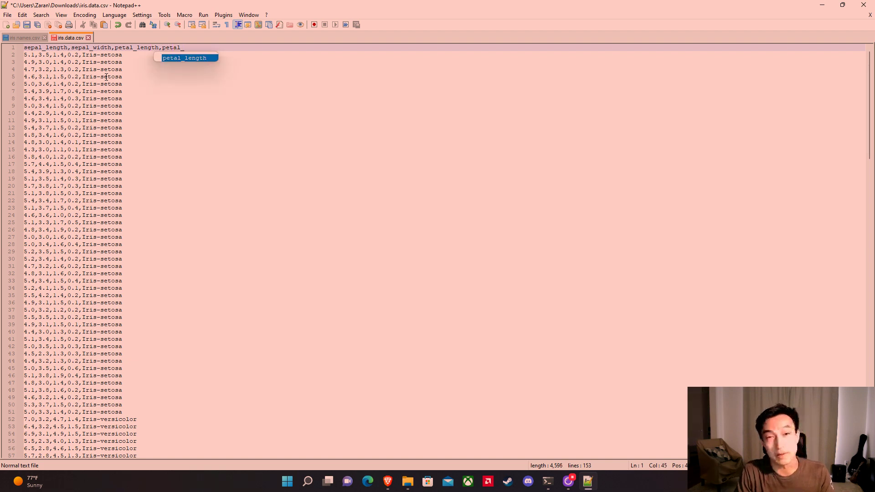
type("width,")
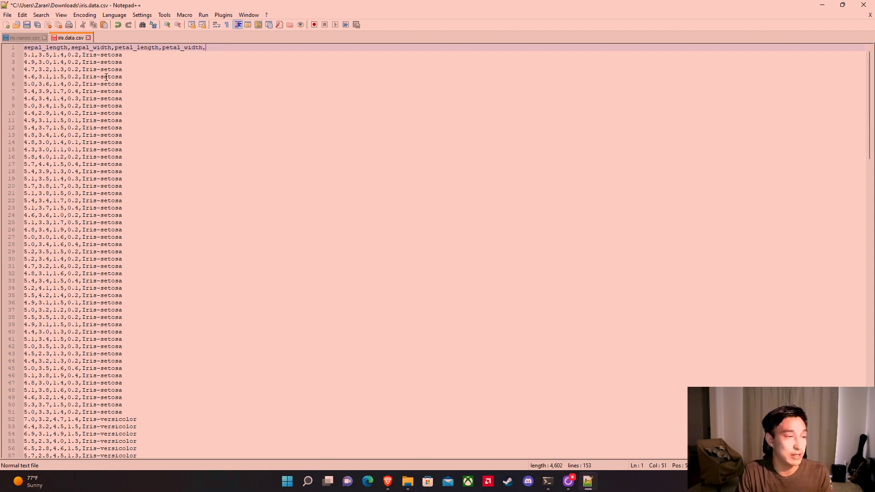
type("hflower")
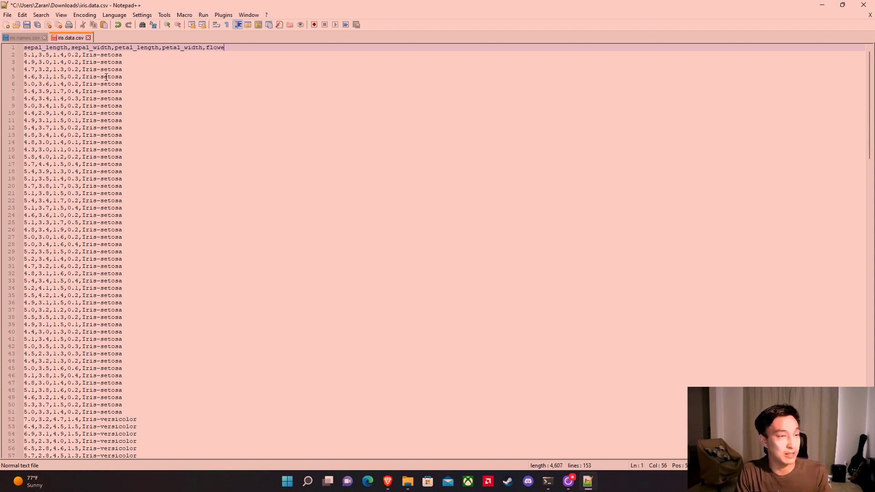
key("ctrl+s")
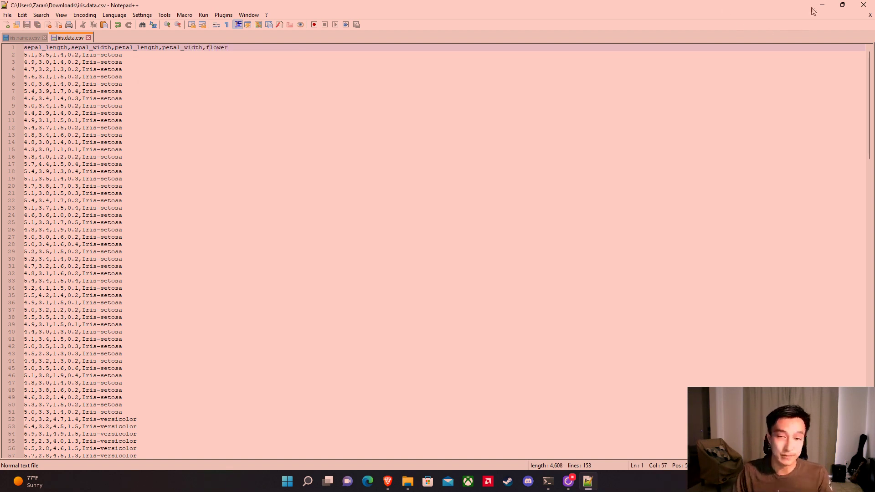
Minimize the editor, switch to the H2O download page in the browser and open H2O Flow at localhost:54321.
left_click(822, 5)
key("alt+Tab")
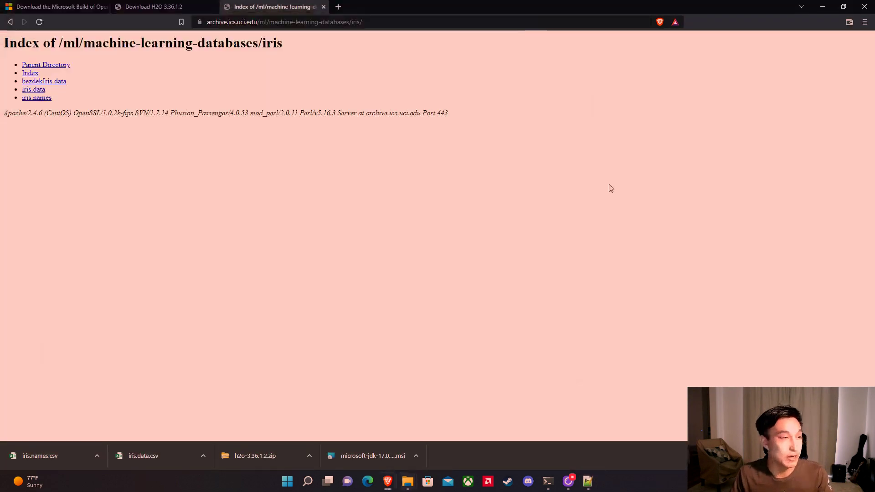
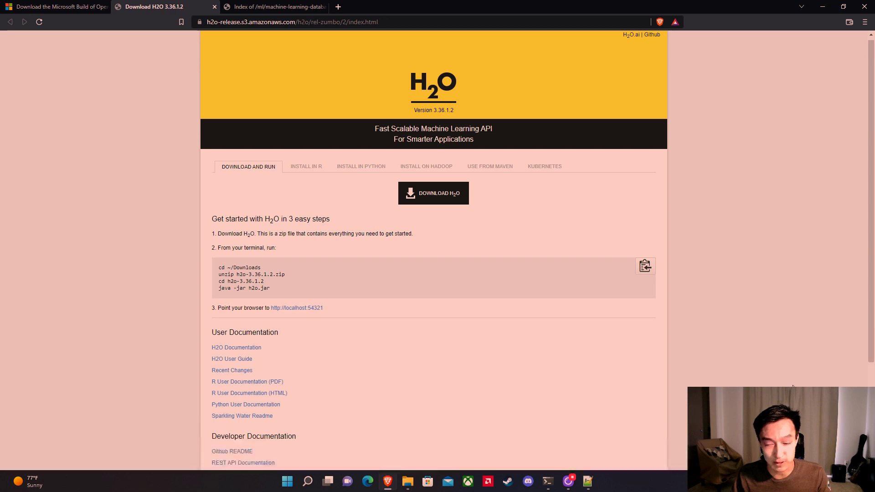
left_click(297, 309)
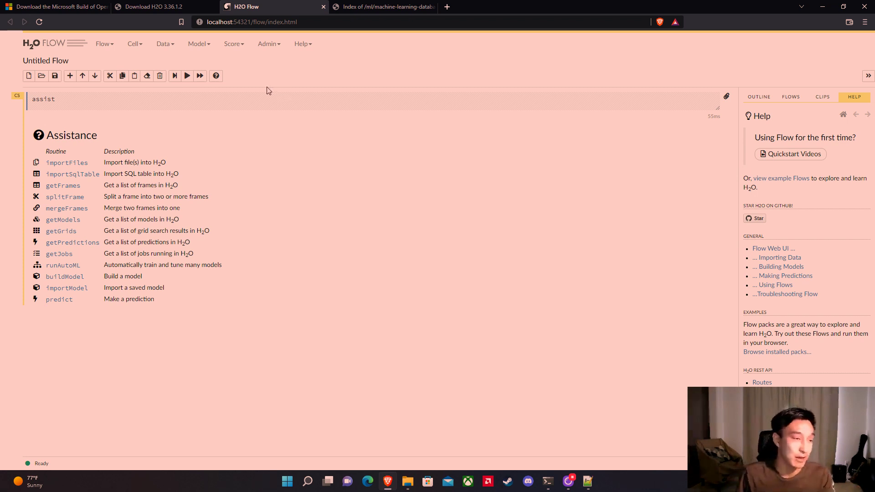
Add an importFiles cell to the flow and enter the nested h2o-3.36.1.2 folder's path as the search path.
left_click(168, 48)
left_click(196, 65)
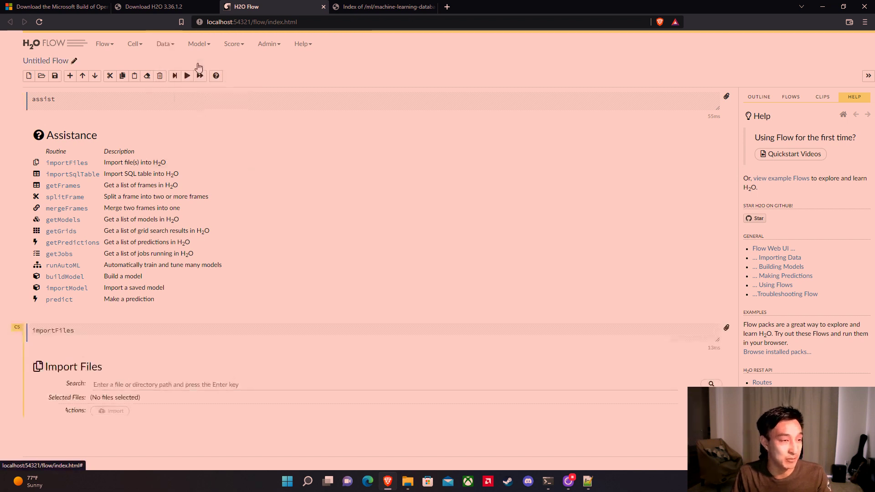
left_click(201, 386)
type("C:\\Users\\Zaran\\Downloads\\h2o-3.36.1.2\\h2o-3.36.1.2")
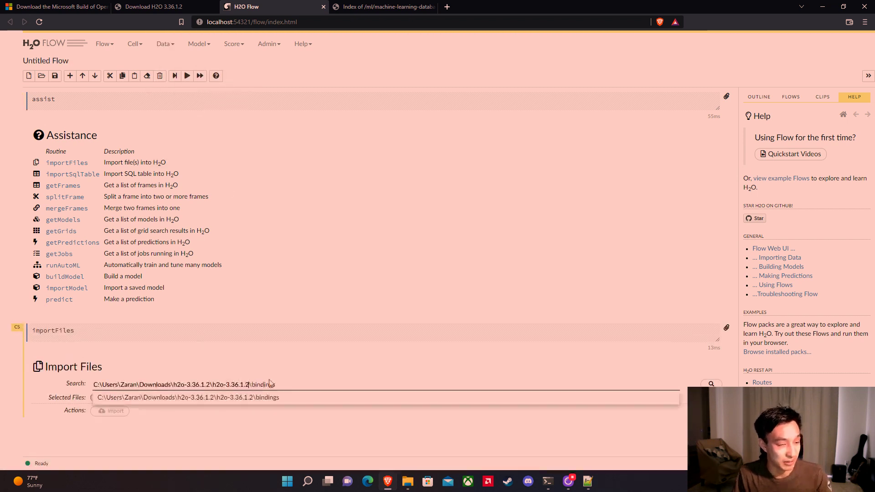
Change the import search path to iris.data.csv directly in the Downloads folder and run the file search.
key("BackSpace")
key("BackSpace")
key("BackSpace")
key("BackSpace")
key("BackSpace")
key("BackSpace")
key("BackSpace")
key("BackSpace")
key("BackSpace")
key("BackSpace")
key("BackSpace")
key("BackSpace")
key("BackSpace")
key("BackSpace")
key("BackSpace")
key("BackSpace")
key("BackSpace")
key("BackSpace")
key("BackSpace")
key("BackSpace")
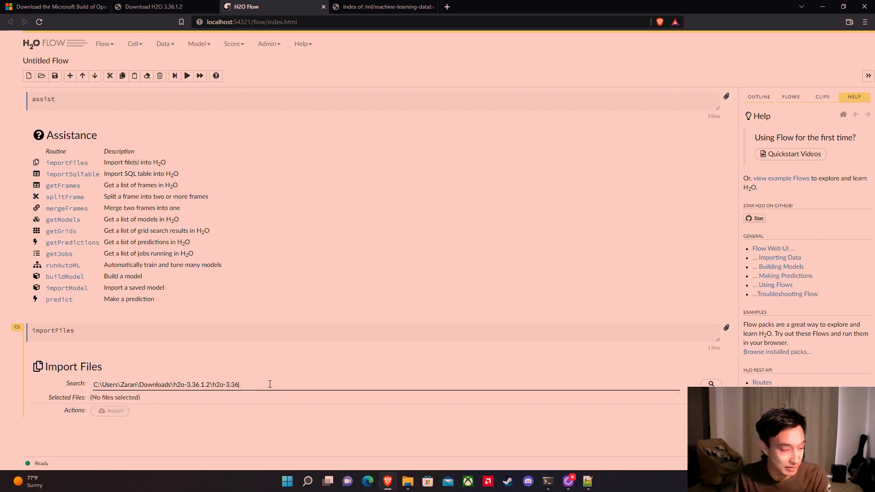
key("BackSpace")
key("BackSpace")
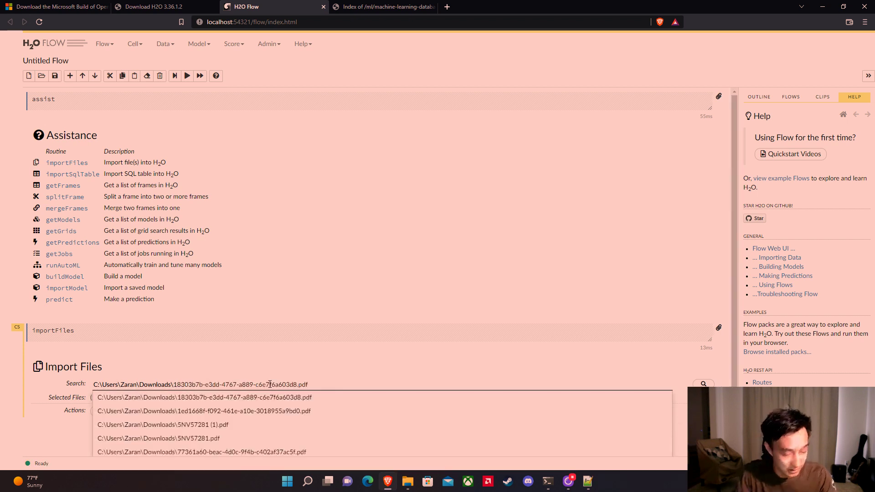
type("iris.data.csv")
key("Down")
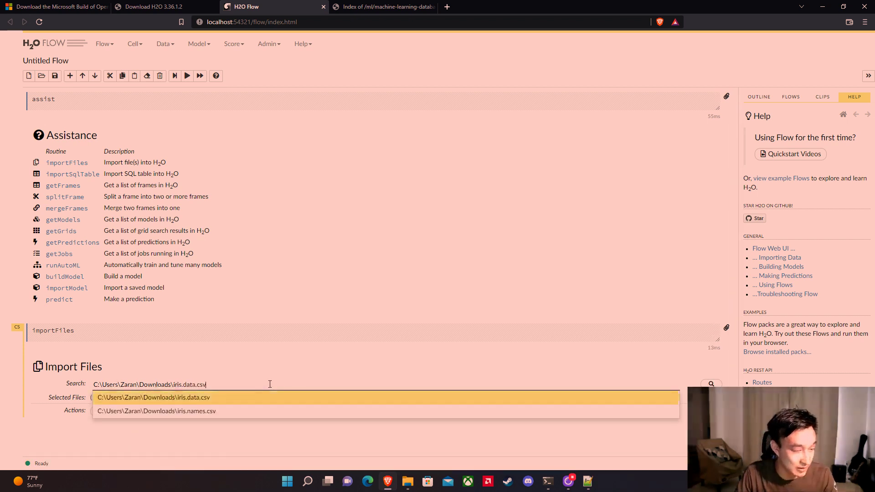
key("Return")
scroll(270, 384, "down", 1)
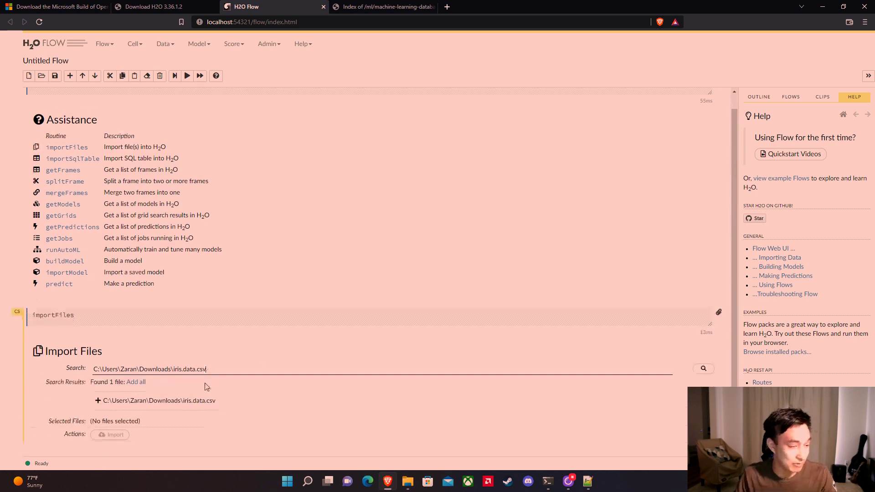
Select the found iris.data.csv, import it and parse it into iris_data.hex with the first row as column names.
left_click(97, 393)
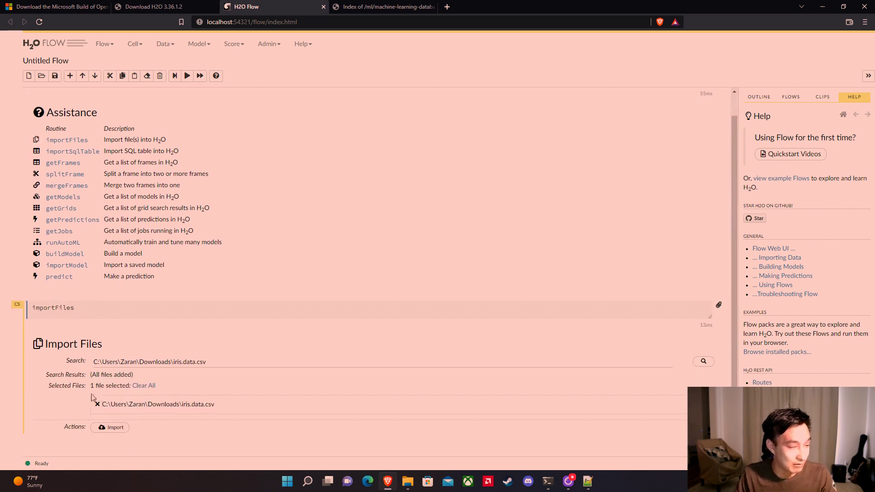
left_click(113, 428)
left_click(103, 429)
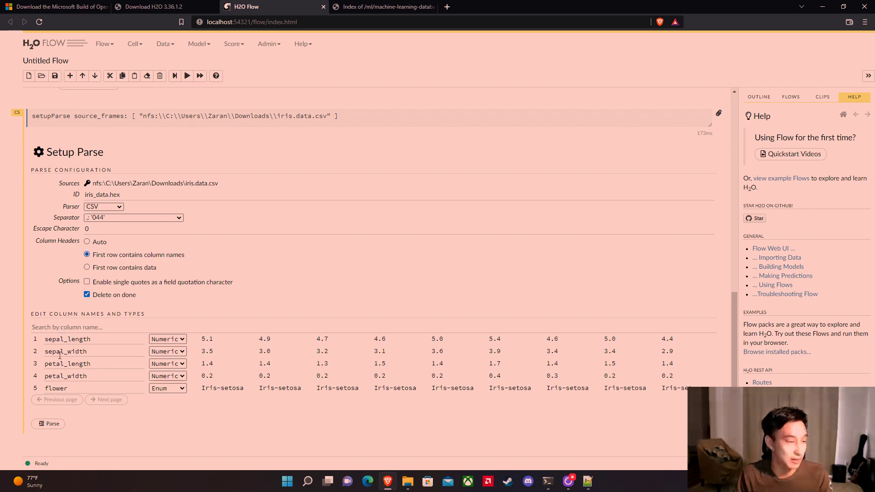
left_click(50, 424)
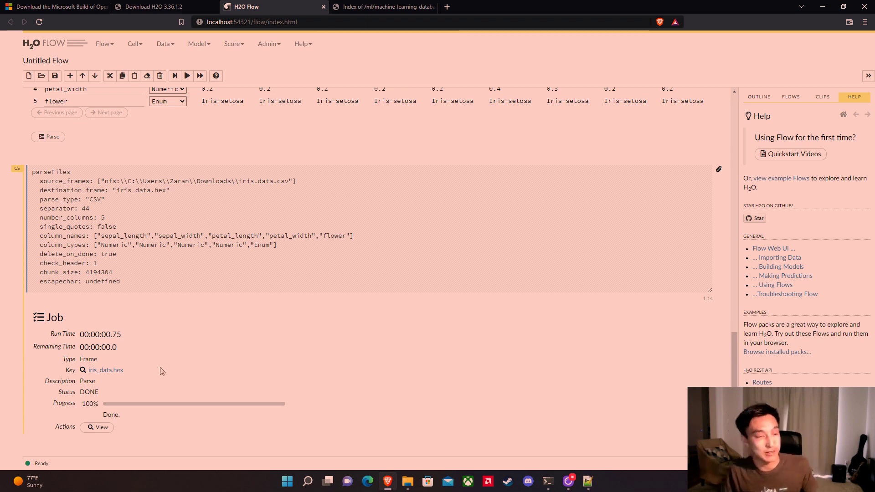
Open the summary of the parsed iris_data.hex frame, view its data and highlight the first sepal_length value.
left_click(112, 370)
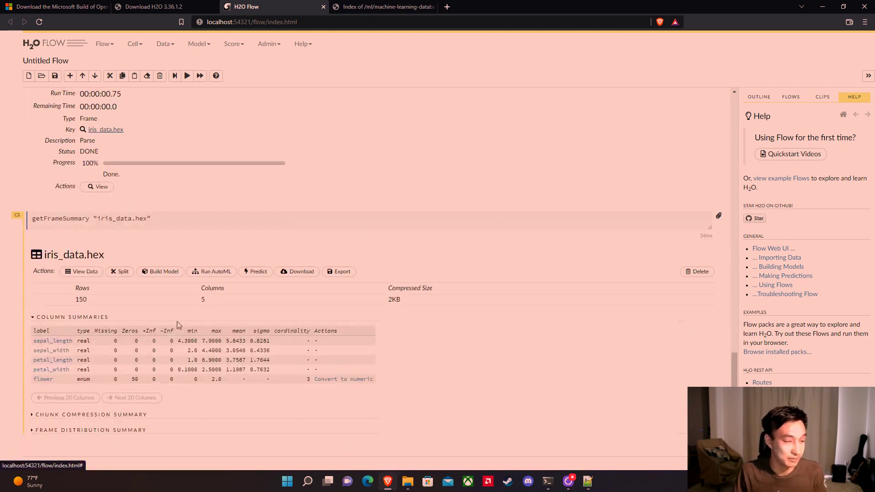
left_click(80, 272)
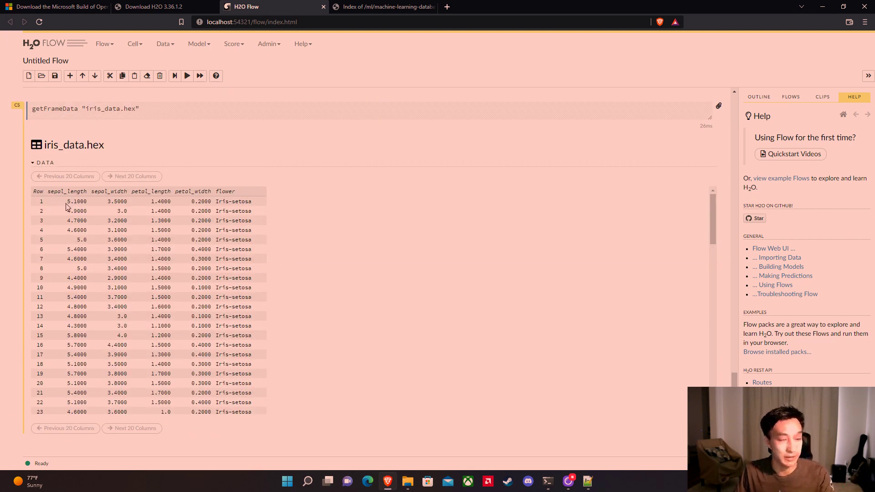
left_click_drag(66, 204, 88, 205)
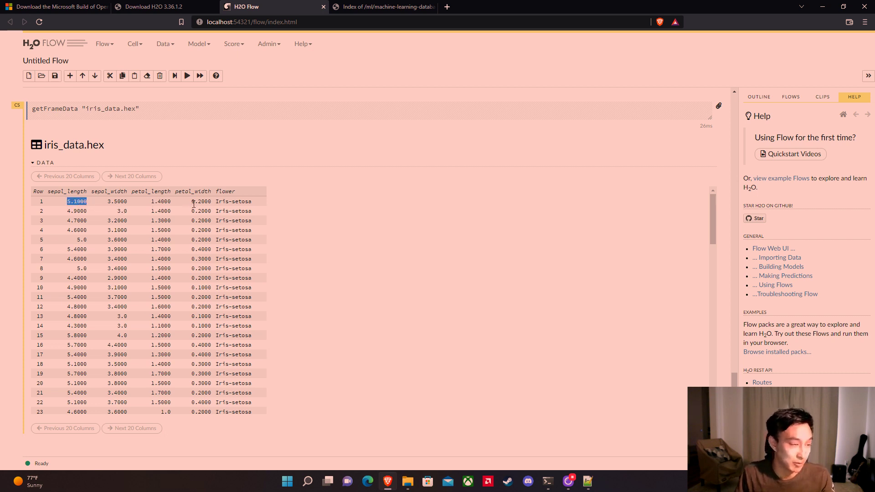
Switch to Notepad++ to compare the first data row of iris.data.csv with the frame, then return to H2O Flow.
left_click(588, 481)
left_click(20, 58)
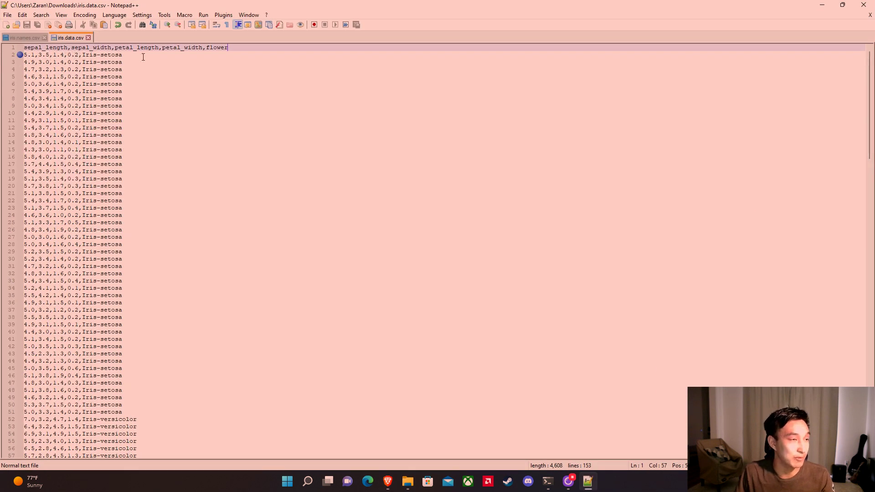
left_click(822, 5)
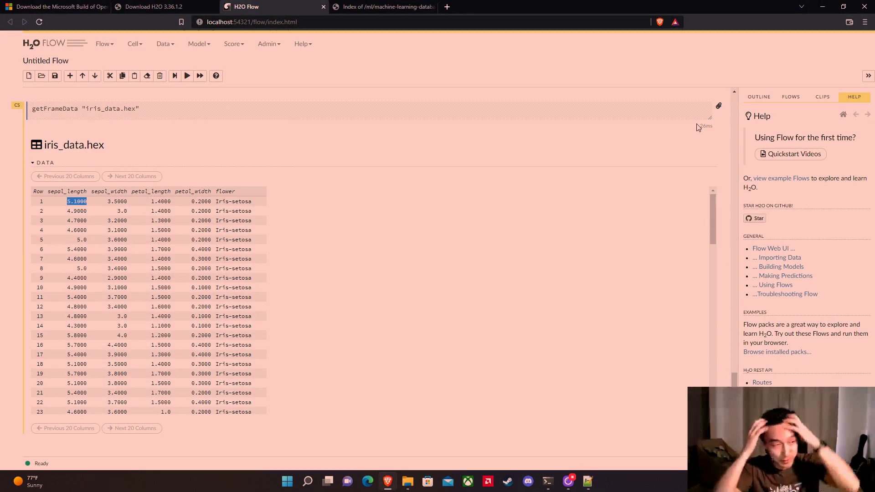
Split iris_data.hex with ratios 0.8 and 0.20 into the frames iris_data.hex_0.80 and iris_data.hex_0.20.
scroll(588, 345, "up", 3)
scroll(417, 273, "up", 2)
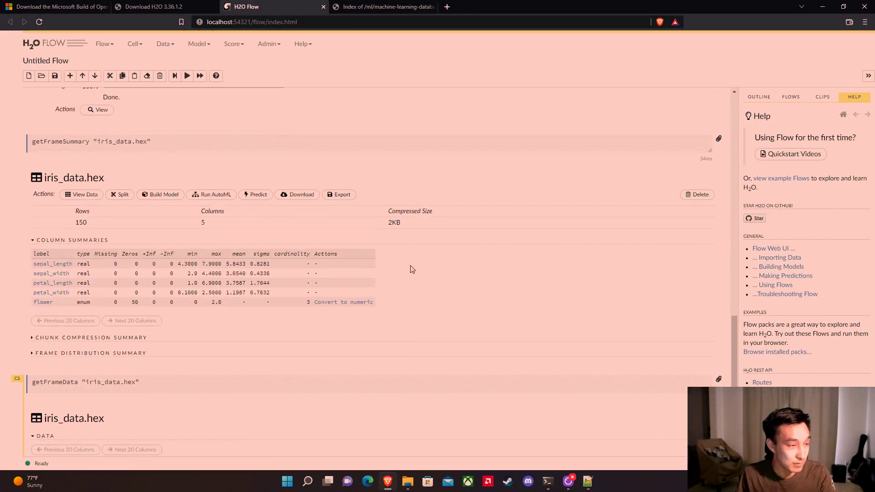
left_click(120, 133)
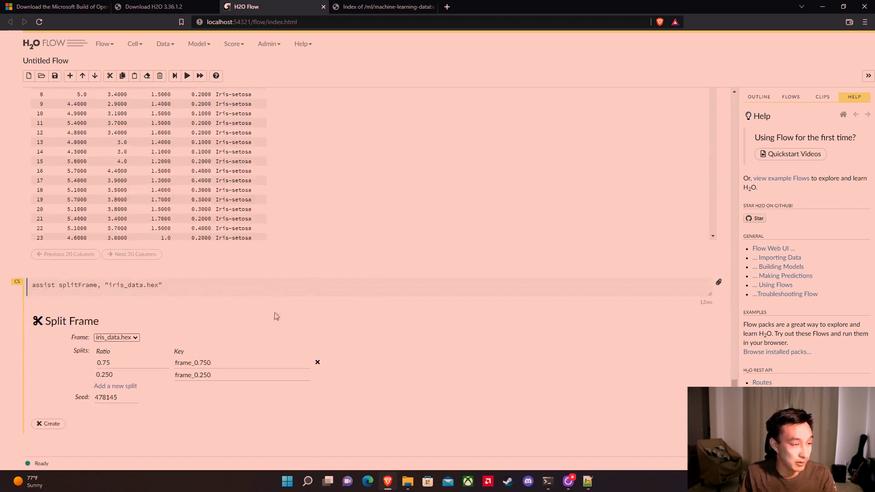
double_click(112, 364)
type("0.8")
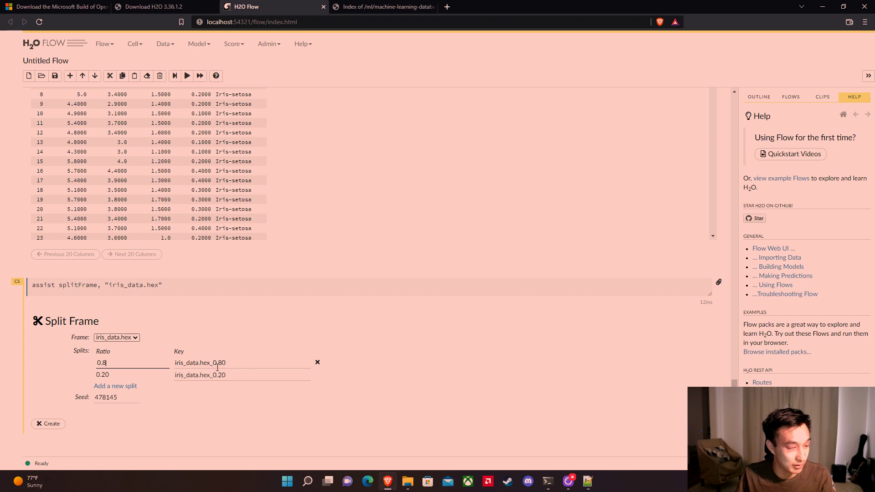
left_click(191, 364)
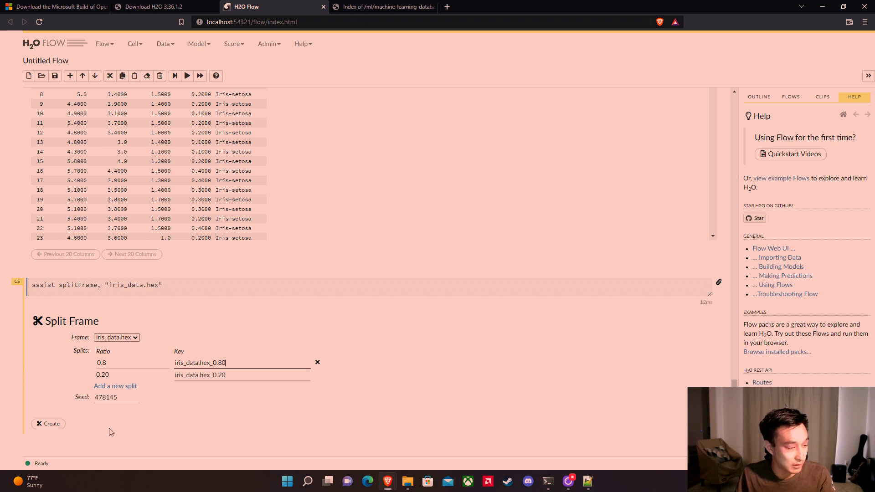
left_click(54, 428)
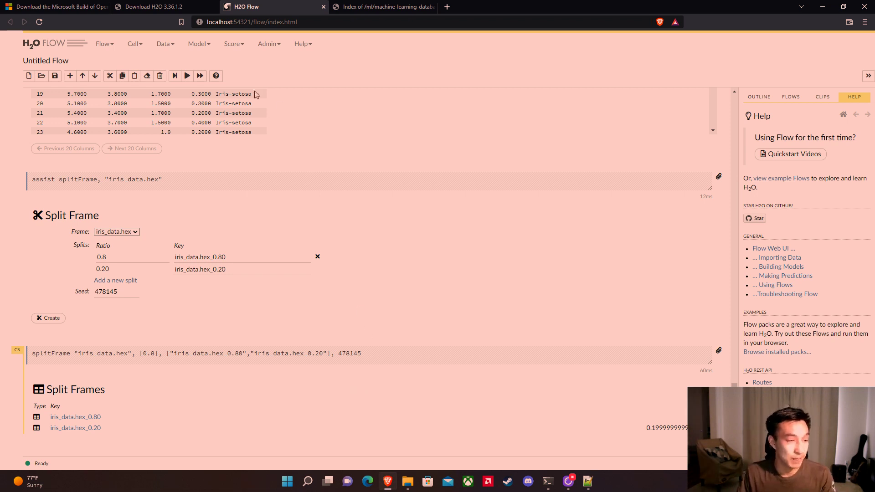
Add a Run AutoML cell with iris_data.hex_0.80 as the training frame and flower as the response column.
left_click(210, 54)
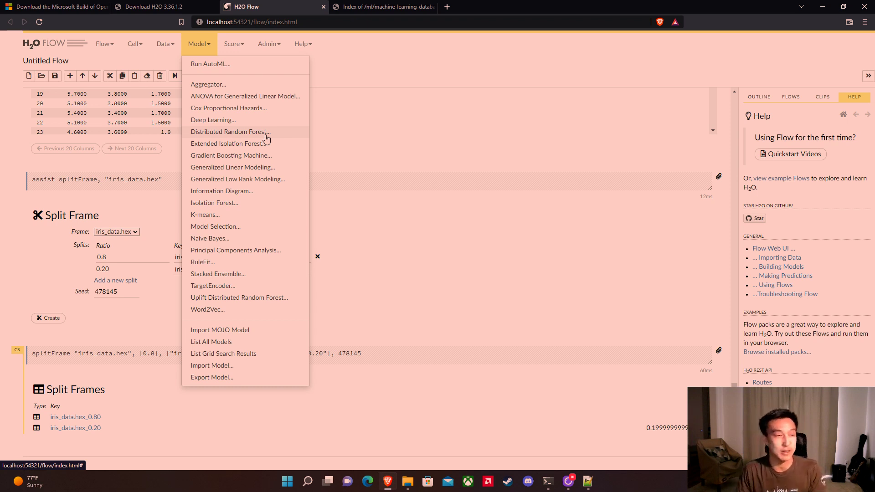
left_click(268, 66)
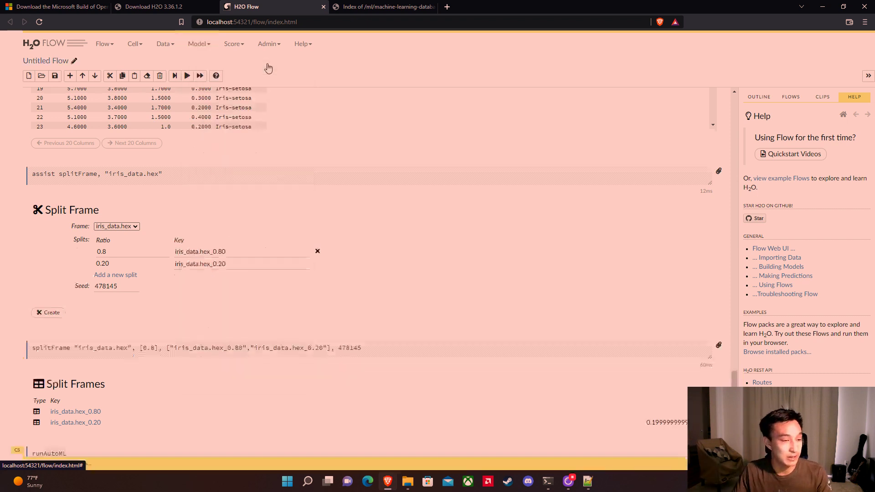
left_click(186, 171)
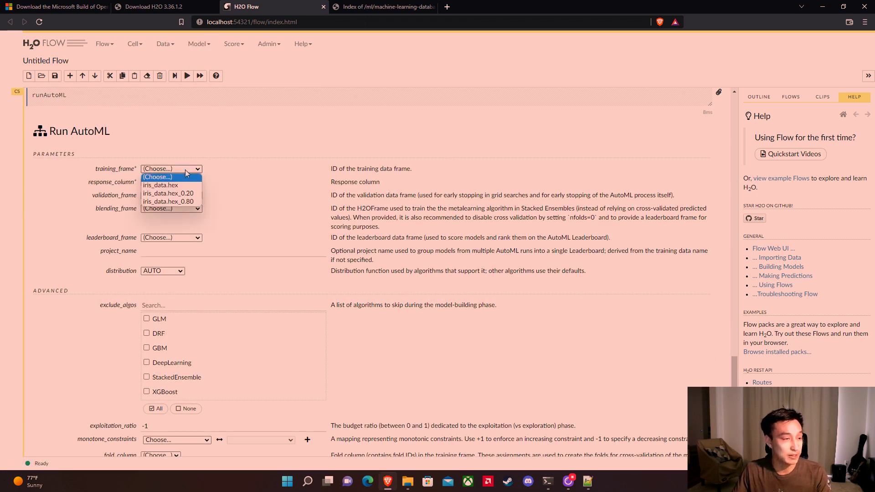
left_click(180, 202)
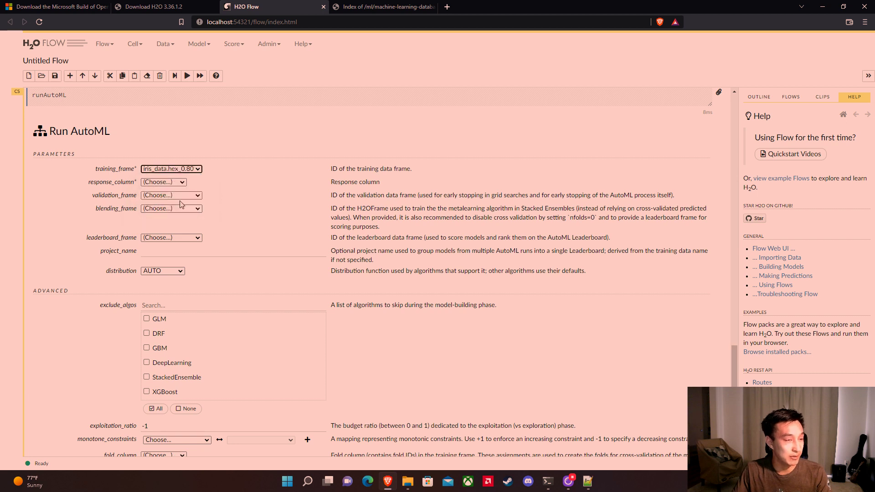
left_click(177, 183)
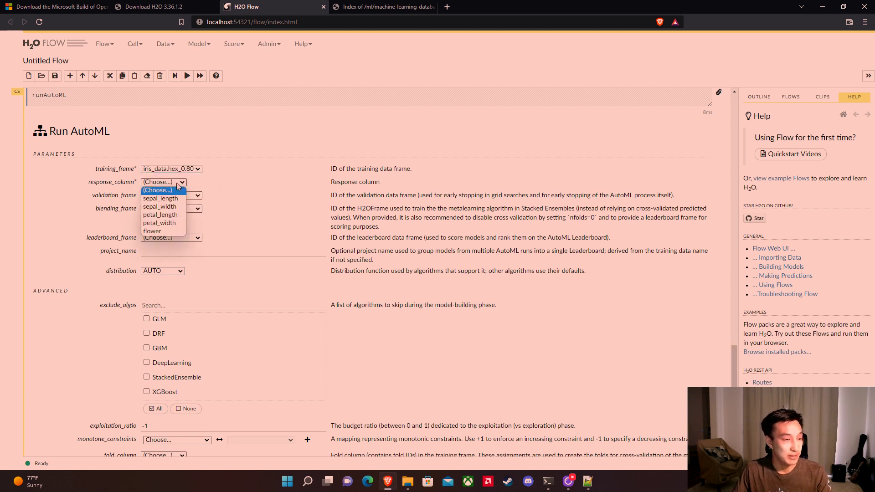
left_click(168, 232)
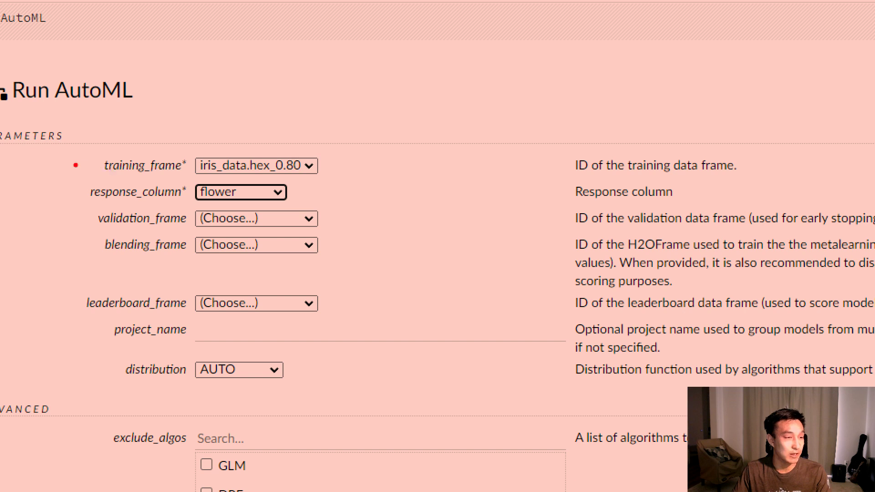
mouse_move(76, 165)
left_mouse_down()
mouse_move(155, 166)
mouse_move(162, 155)
mouse_move(133, 153)
mouse_move(141, 177)
left_mouse_up()
mouse_move(43, 234)
left_mouse_down()
mouse_move(128, 195)
mouse_move(97, 194)
left_mouse_up()
left_click_drag(132, 193, 143, 230)
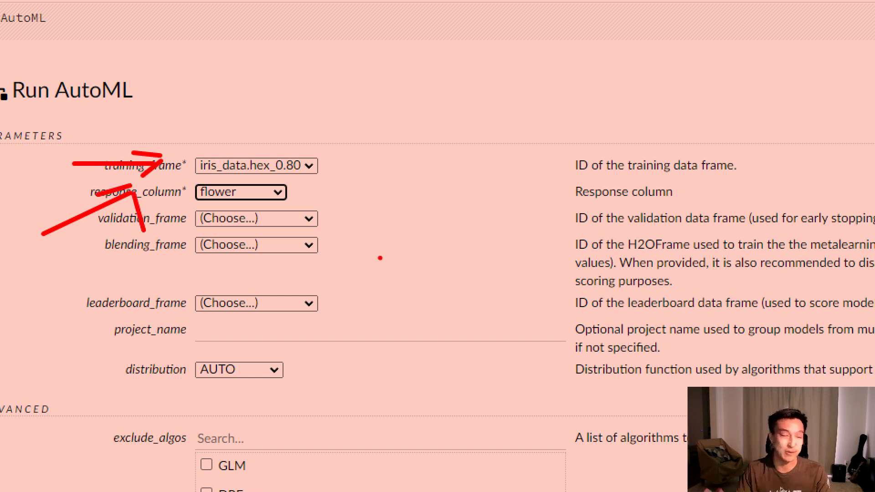
key("Escape")
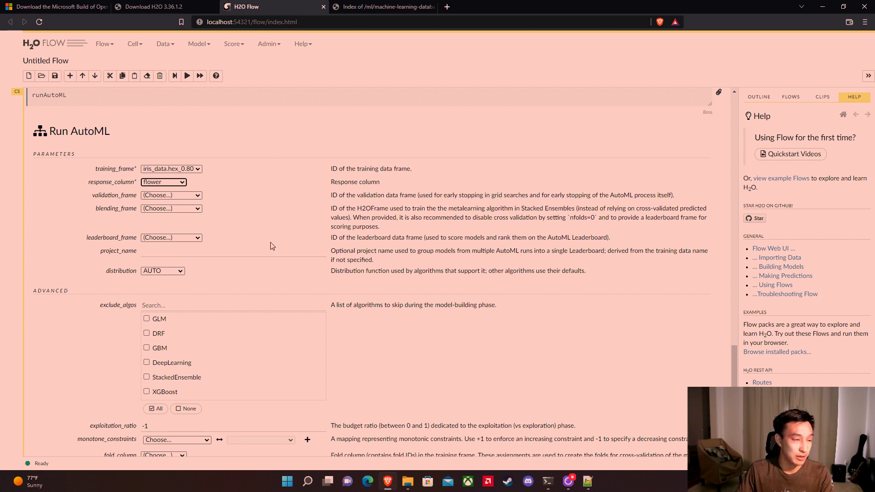
Set the AutoML run's max_runtime_secs to 120.
scroll(272, 246, "down", 1)
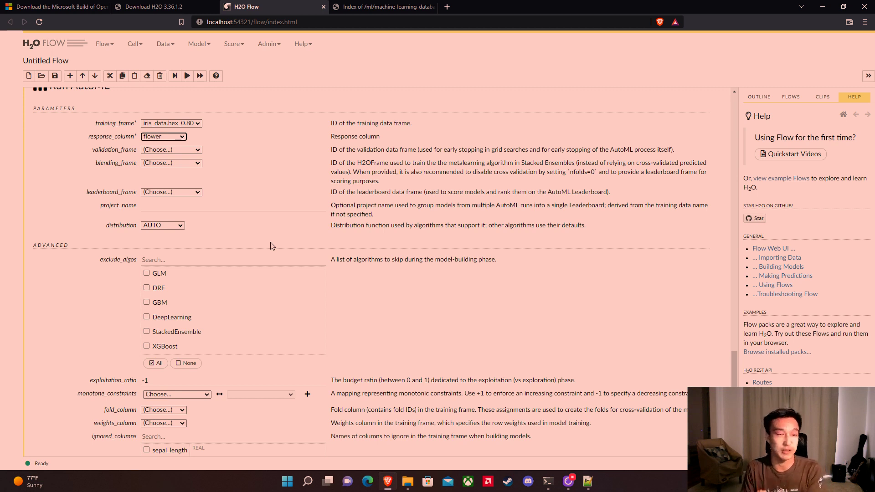
scroll(273, 244, "down", 1)
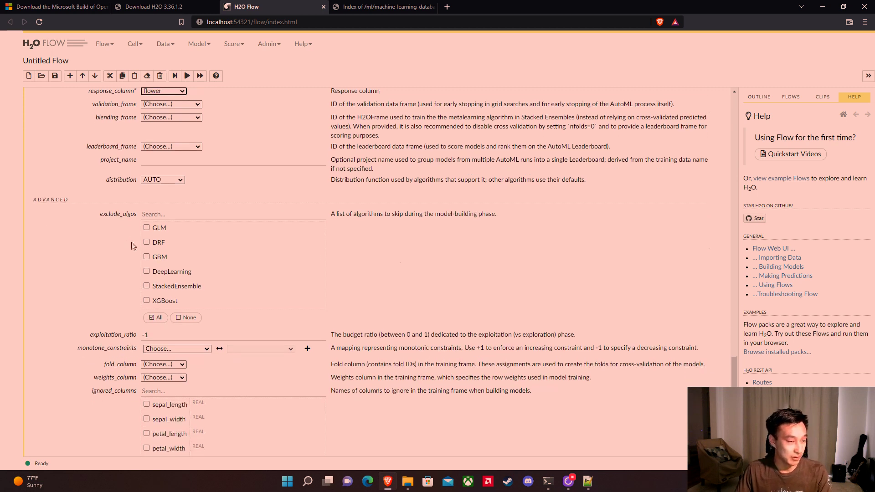
scroll(286, 318, "down", 2)
scroll(286, 319, "down", 4)
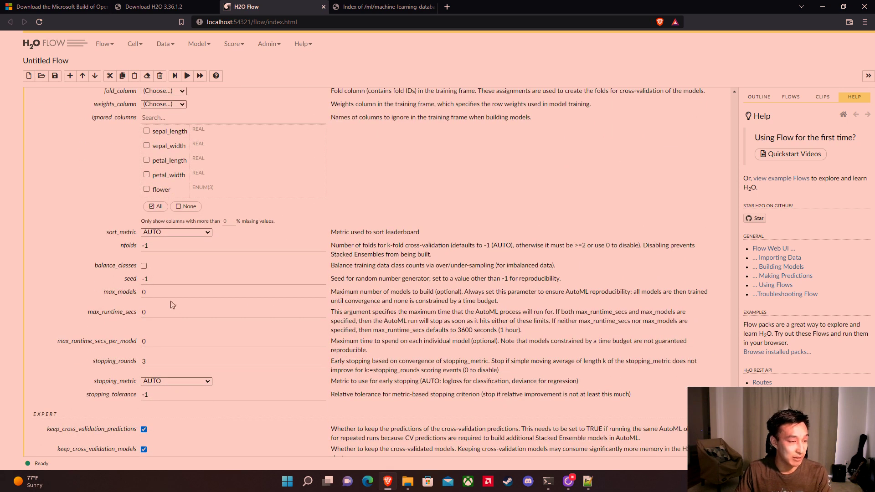
scroll(183, 356, "down", 1)
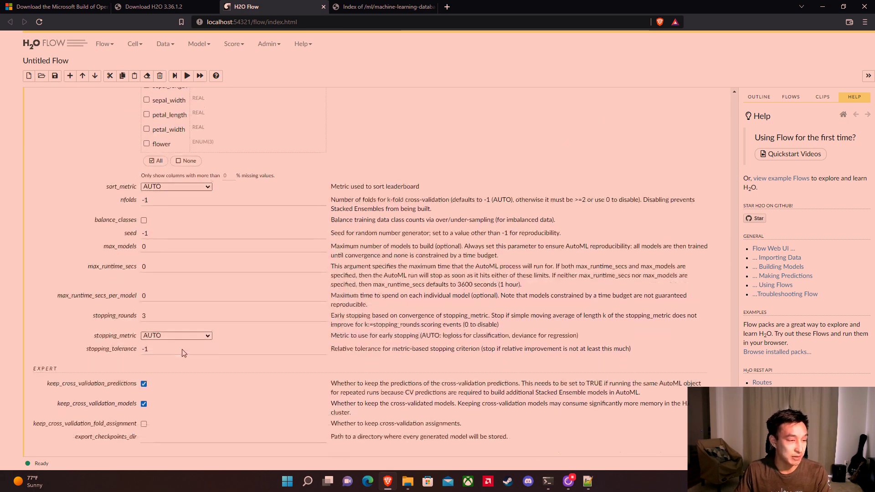
double_click(213, 267)
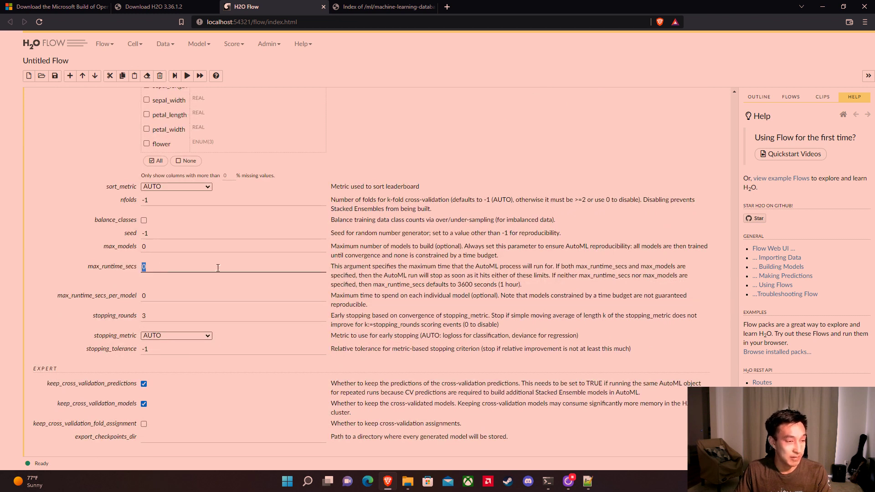
type("120")
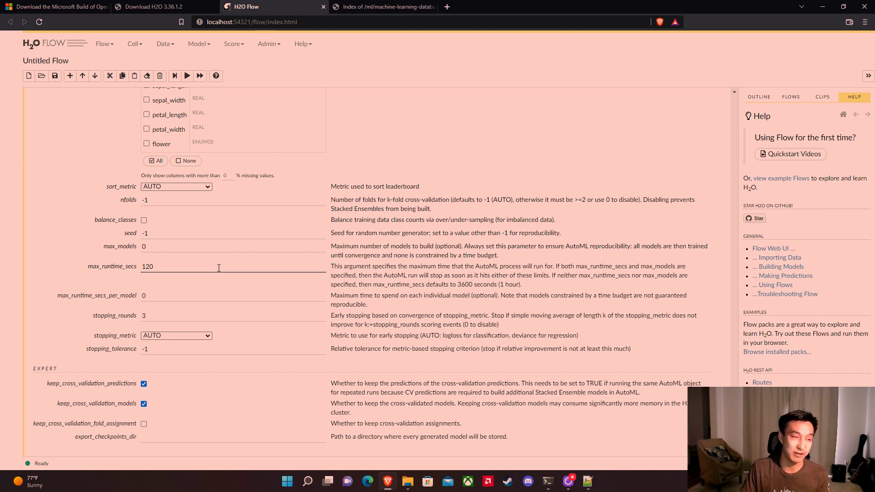
Set the AutoML seed to 1234 and the leaderboard's sort_metric to logloss.
left_click(155, 237)
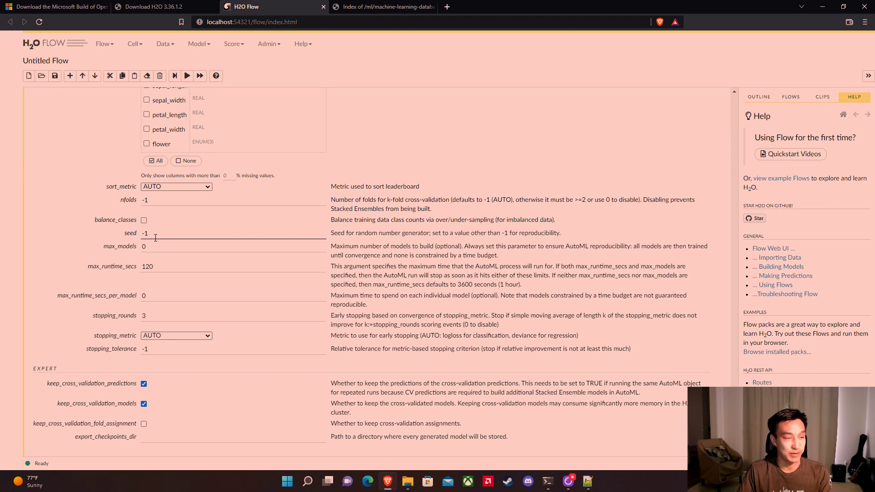
key("BackSpace")
key("BackSpace")
type("1234")
left_click(82, 200)
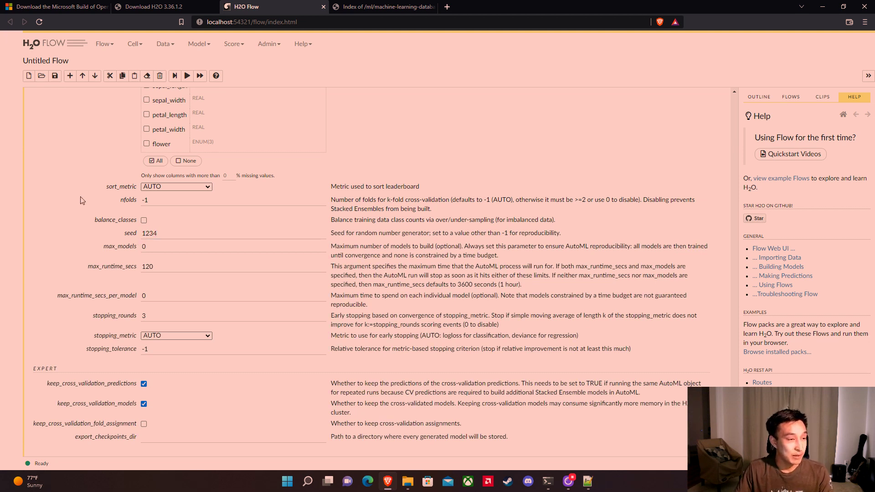
left_click(169, 187)
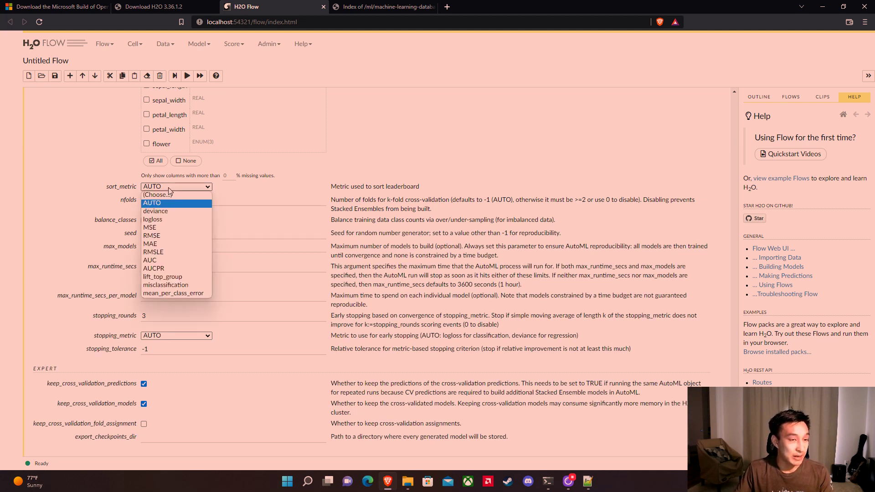
left_click(168, 219)
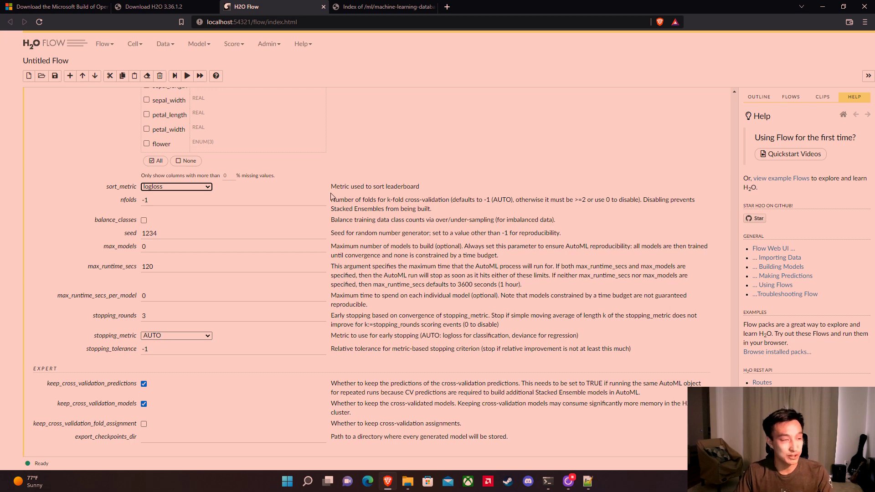
Disable keeping the cross-validation predictions and the cross-validation models in the expert parameters.
scroll(467, 219, "up", 3)
scroll(468, 219, "down", 4)
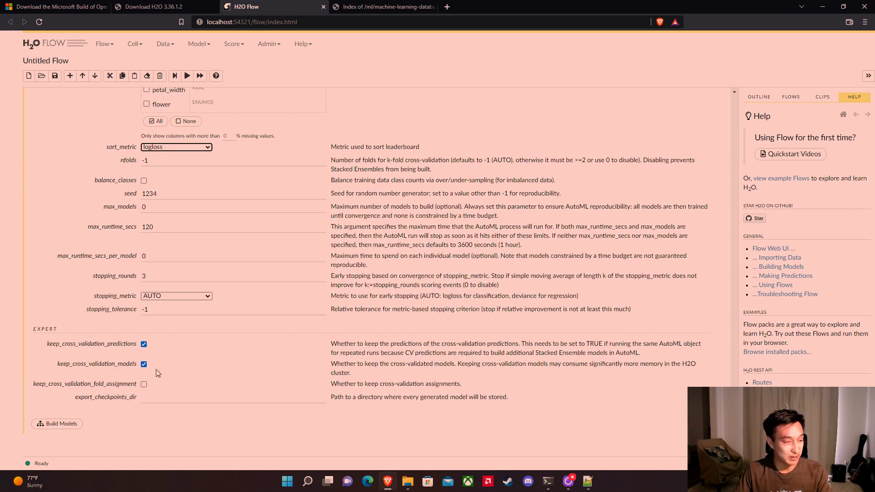
left_click(144, 344)
left_click(143, 364)
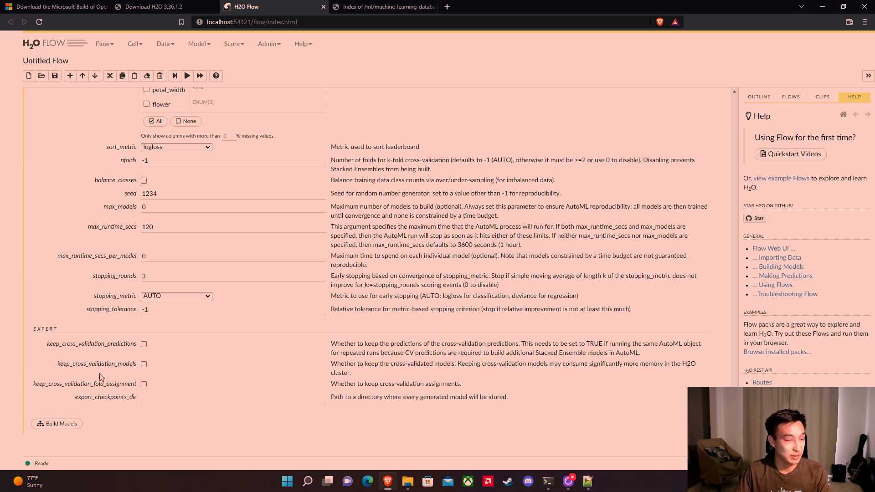
Start building the AutoML models and switch to the terminal to follow the H2O server log.
left_click(61, 424)
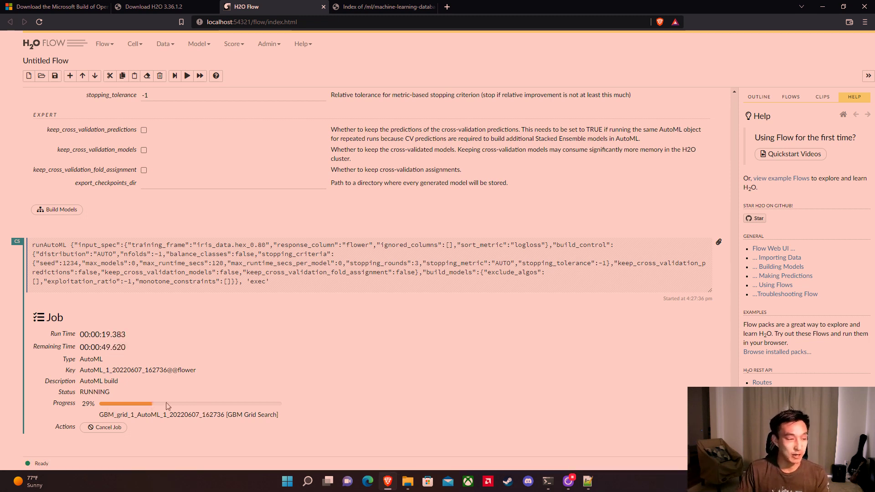
left_click(548, 481)
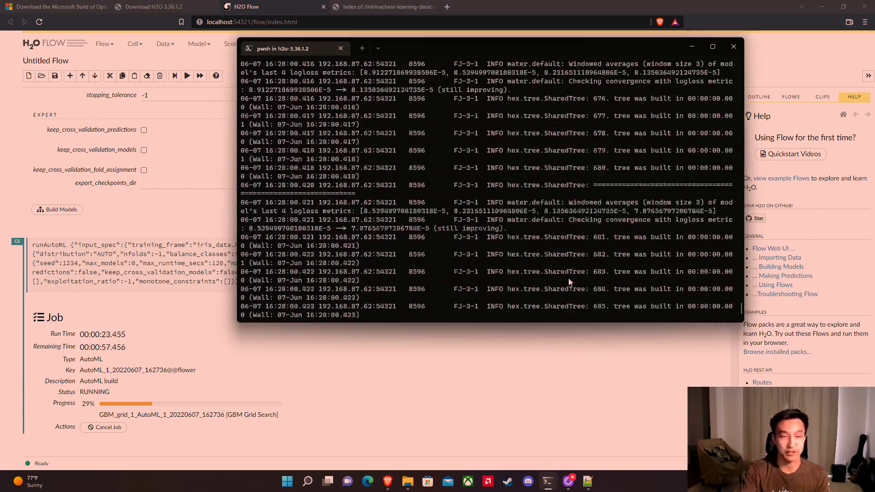
Move the terminal window aside and return to H2O Flow to follow the AutoML job until it finishes.
left_click_drag(565, 43, 637, 50)
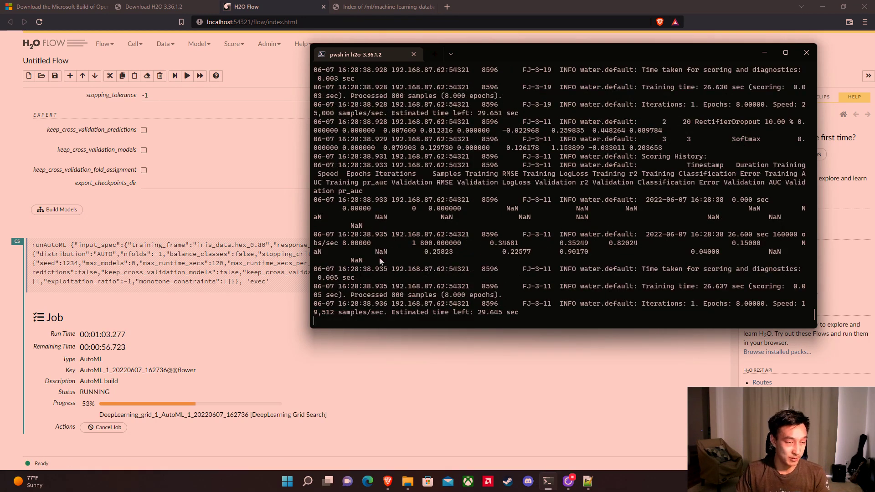
left_click(196, 216)
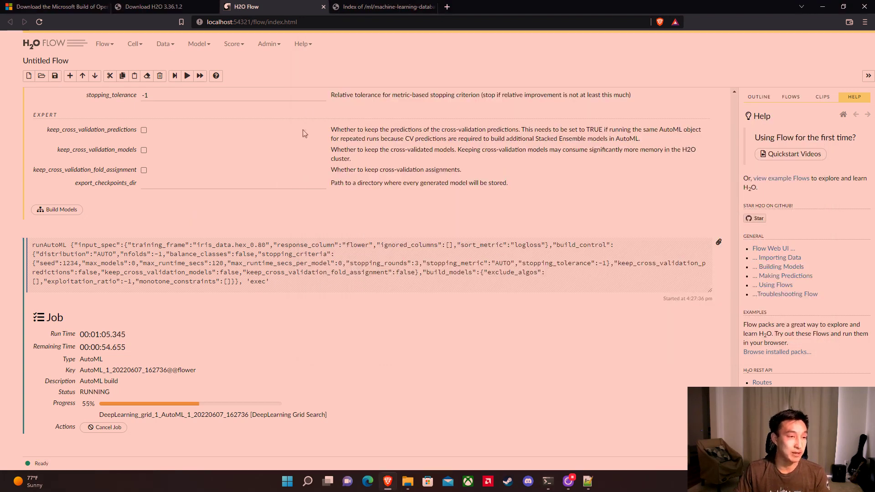
left_click(197, 44)
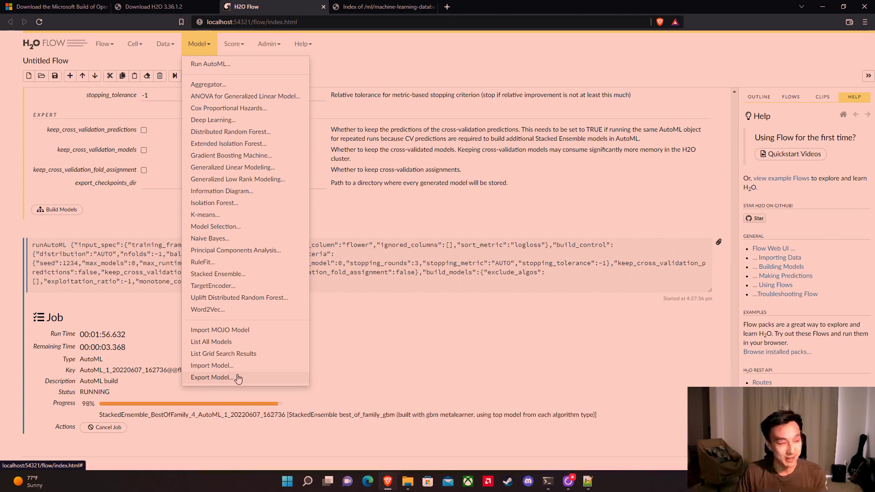
left_click(381, 386)
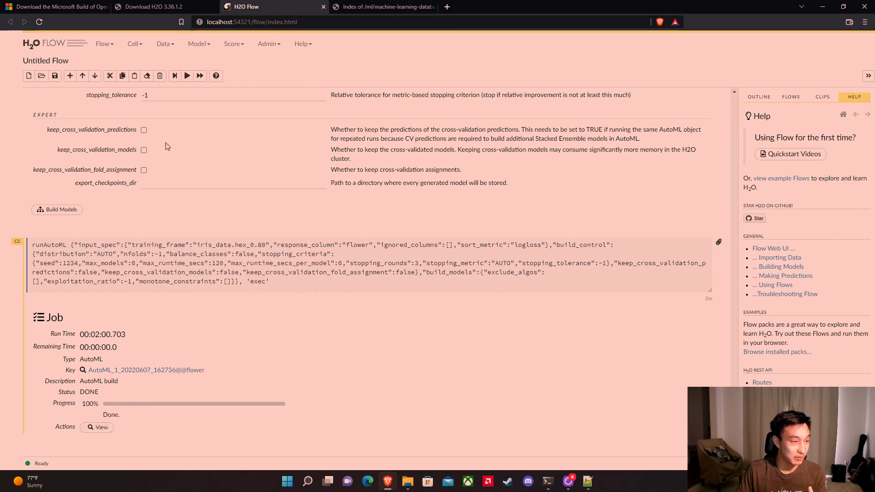
List all models built by the AutoML run and look through their keys and algorithms.
left_click(233, 44)
left_click(198, 44)
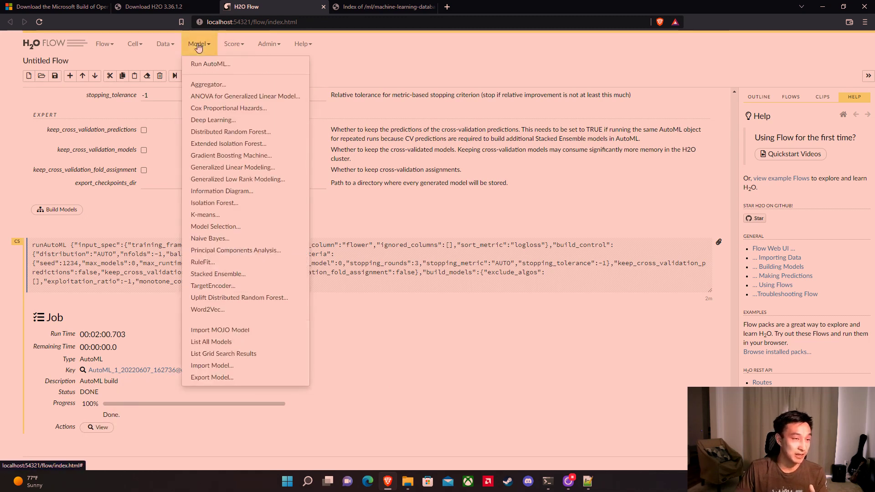
left_click(228, 341)
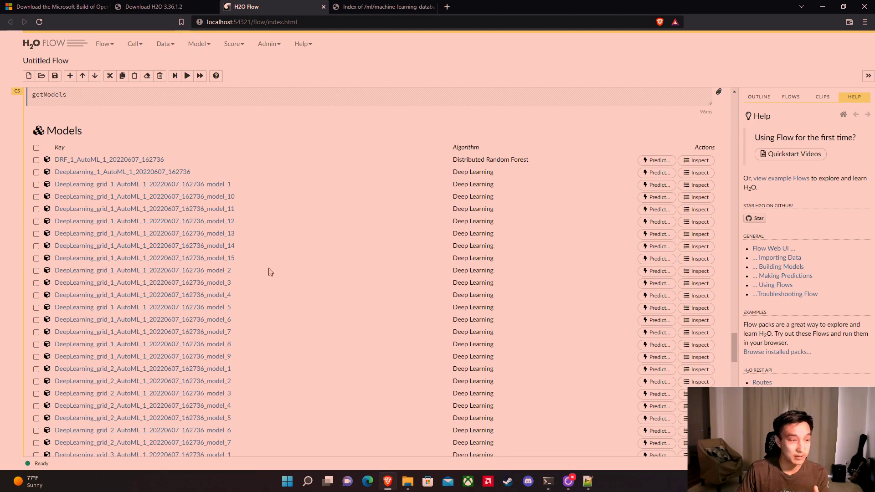
scroll(289, 206, "down", 5)
scroll(292, 208, "up", 8)
scroll(293, 208, "up", 3)
scroll(293, 205, "down", 3)
List the grid search results and open the GBM_grid_1_AutoML_1_20220607_162736 grid.
left_click(232, 44)
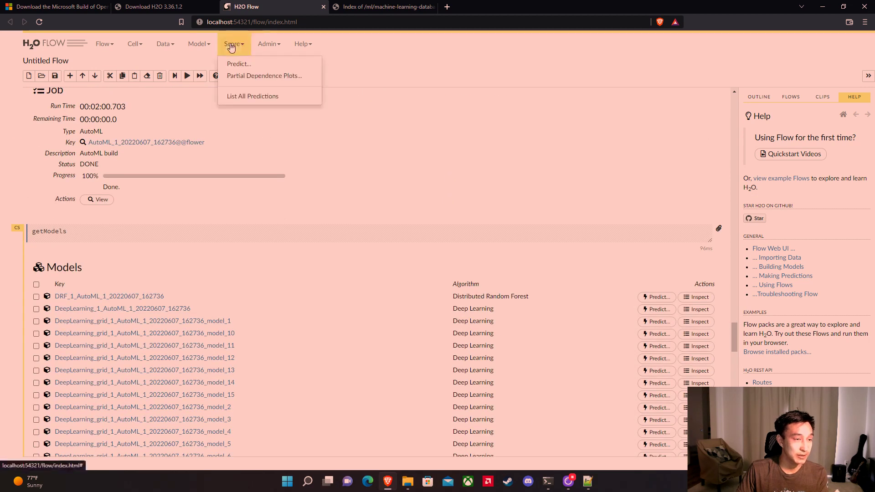
left_click(214, 45)
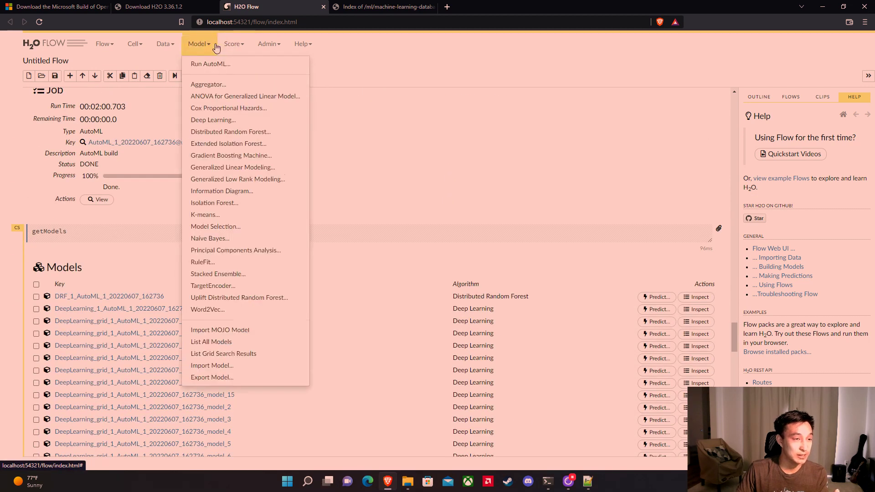
left_click(243, 354)
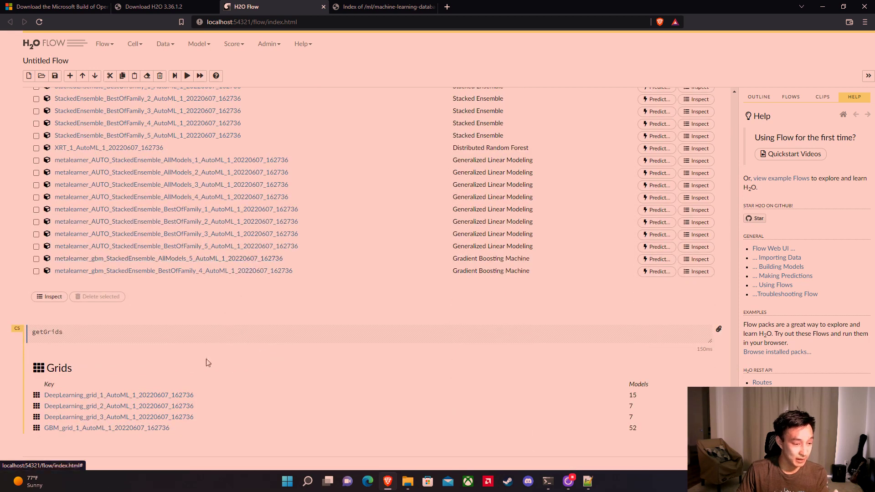
left_click(121, 428)
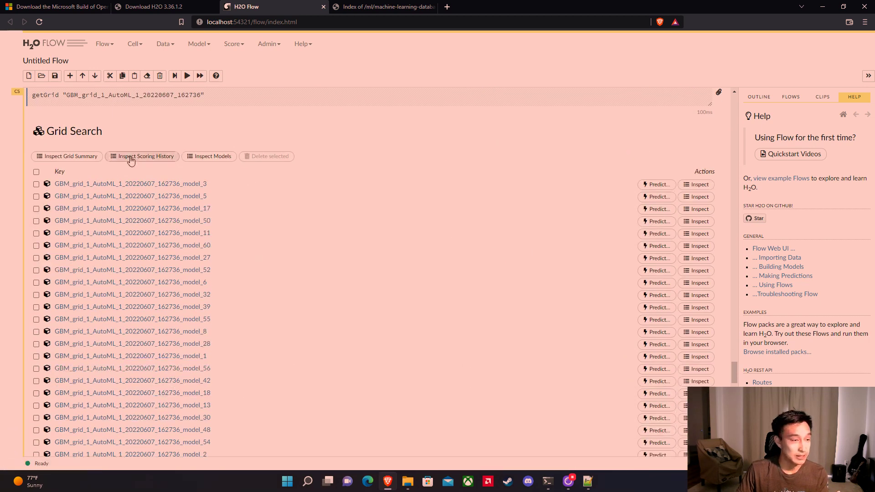
Inspect the GBM grid's scoring history, examining the training and cross-validation metrics, and return to the grid's model list.
left_click(130, 160)
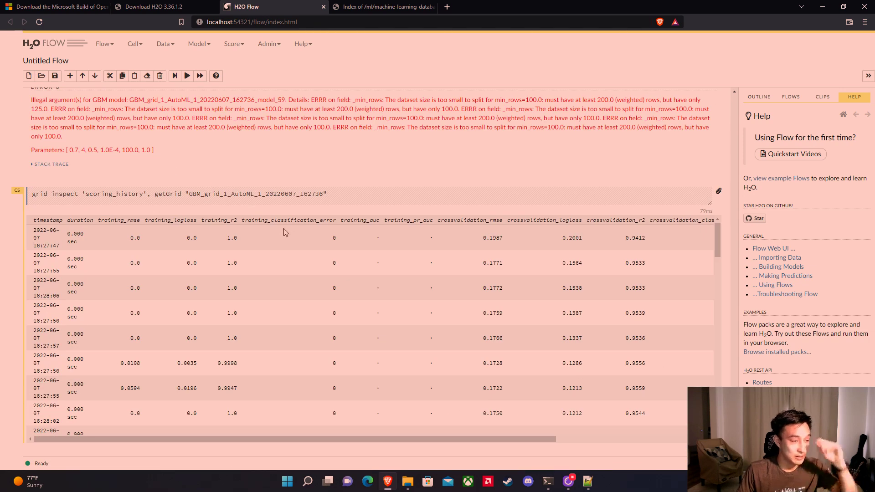
scroll(290, 239, "down", 3)
scroll(292, 239, "down", 5)
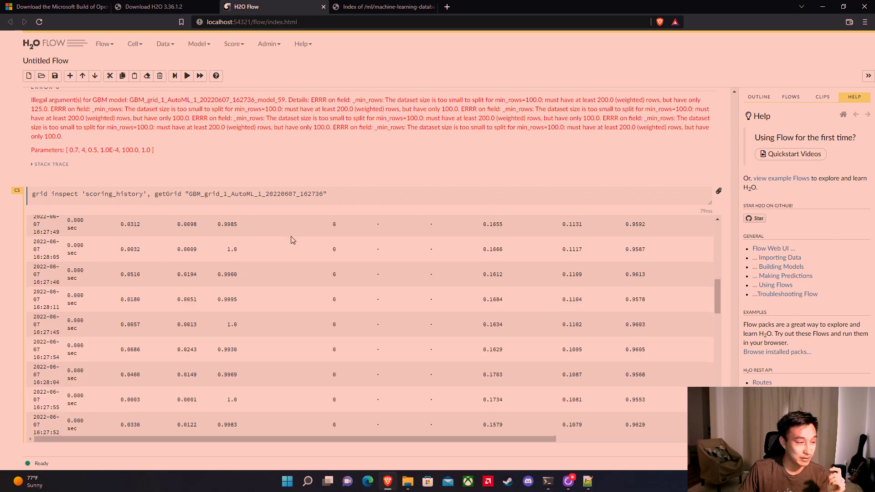
scroll(293, 240, "up", 8)
scroll(300, 240, "up", 10)
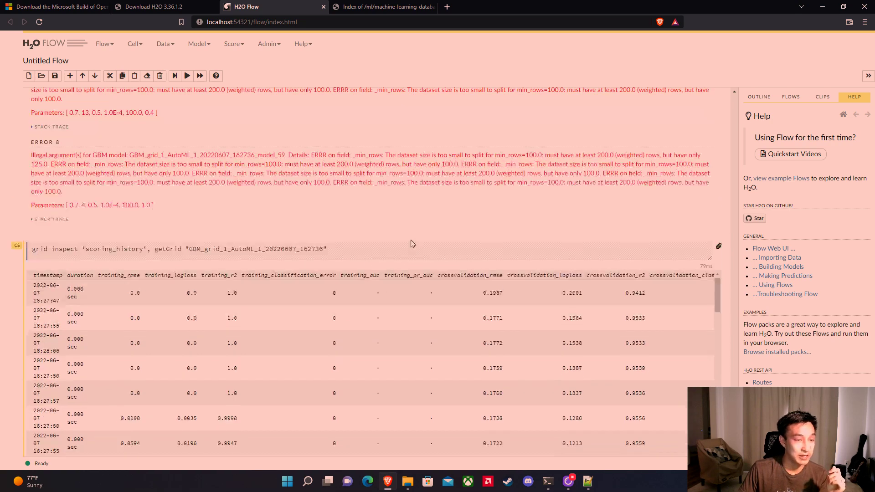
scroll(389, 223, "up", 20)
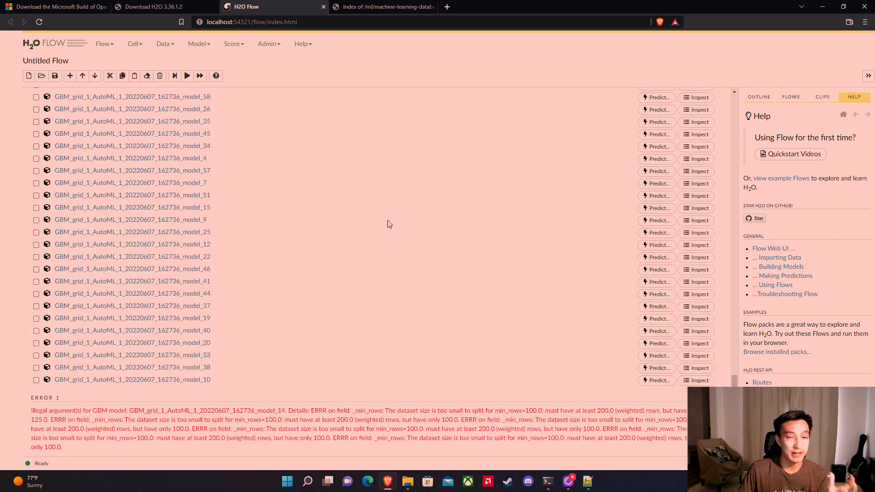
scroll(388, 223, "down", 3)
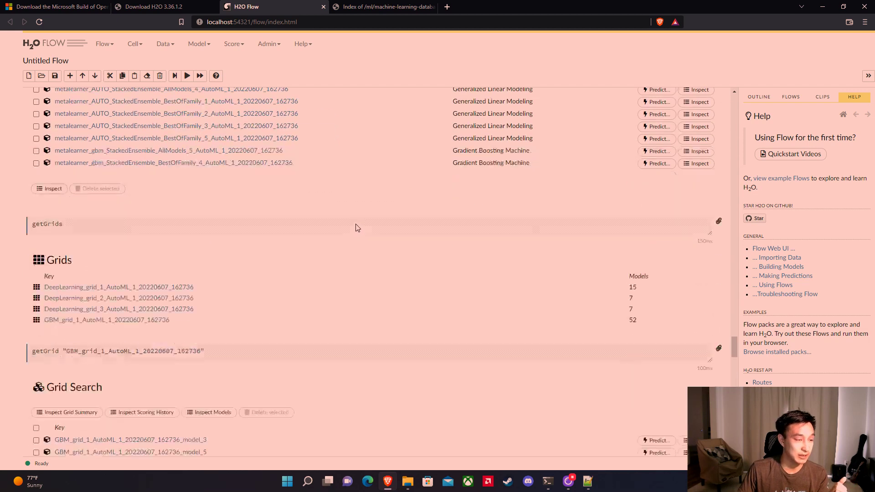
scroll(356, 226, "up", 4)
scroll(332, 256, "down", 4)
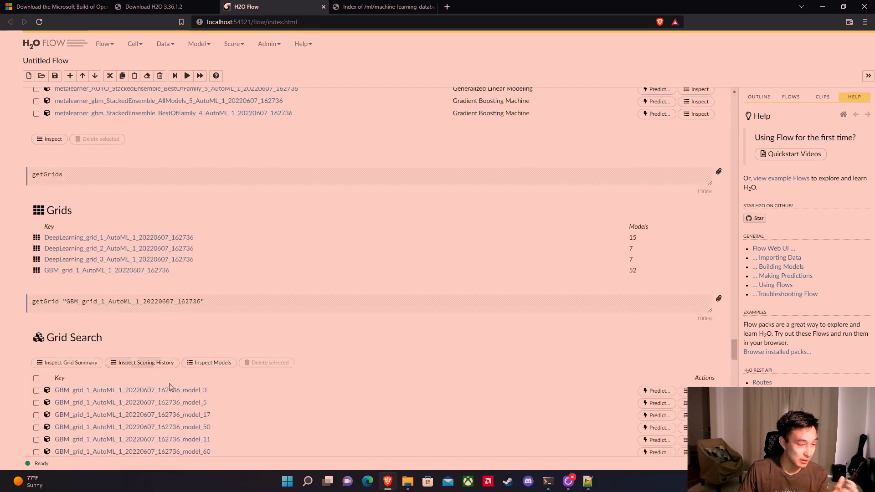
Open GBM_grid_1_AutoML_1_20220607_162736_model_3 and examine its logloss scoring history, variable importances and training and cross-validation confusion matrices.
left_click(186, 391)
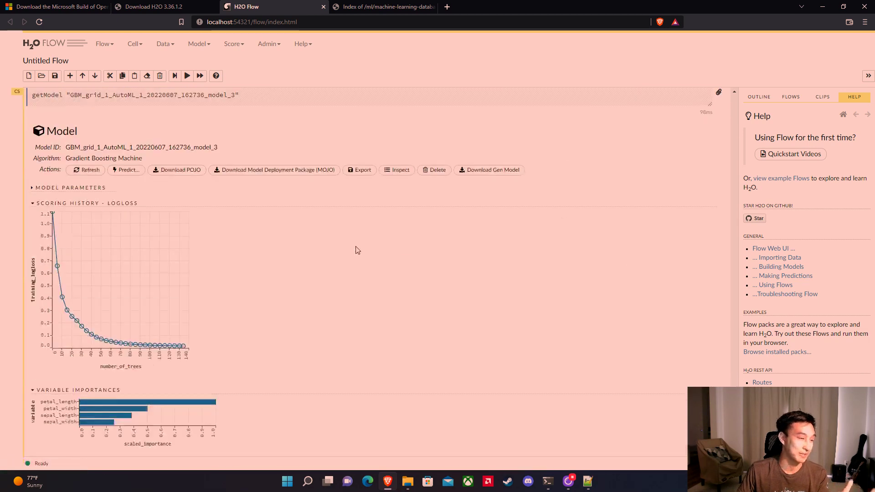
scroll(279, 226, "down", 4)
scroll(268, 230, "up", 2)
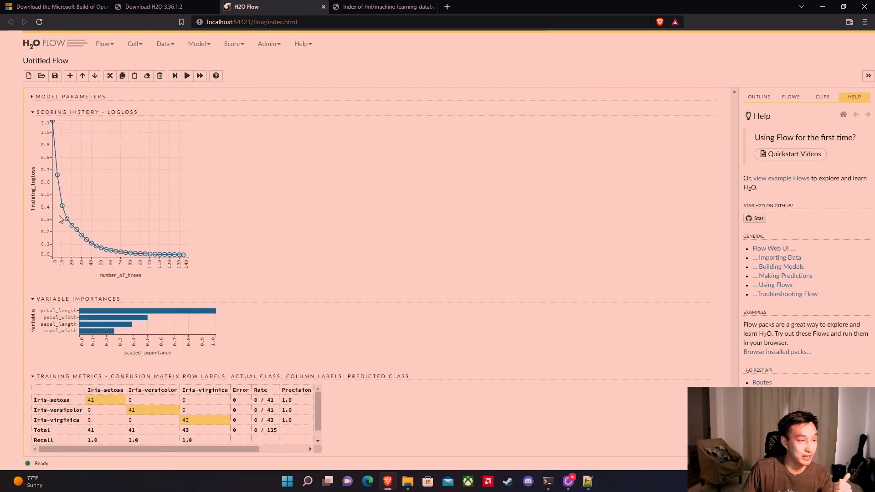
scroll(121, 268, "down", 1)
mouse_move(120, 268)
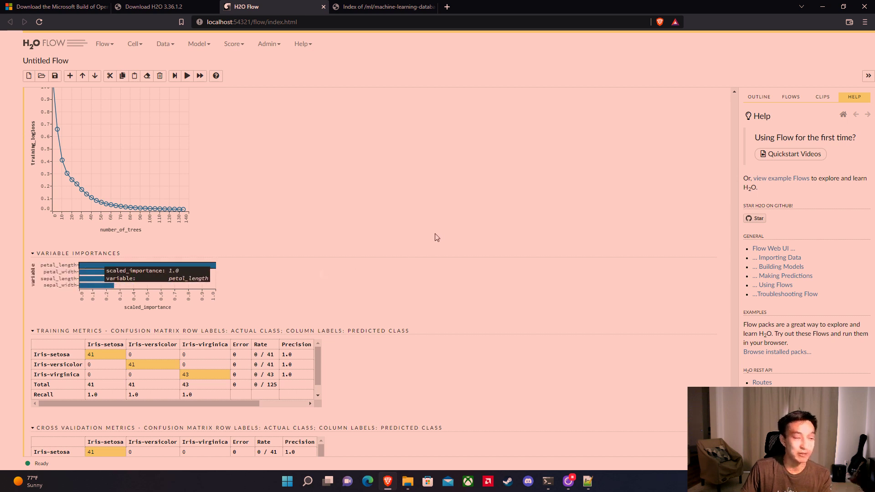
scroll(439, 236, "down", 4)
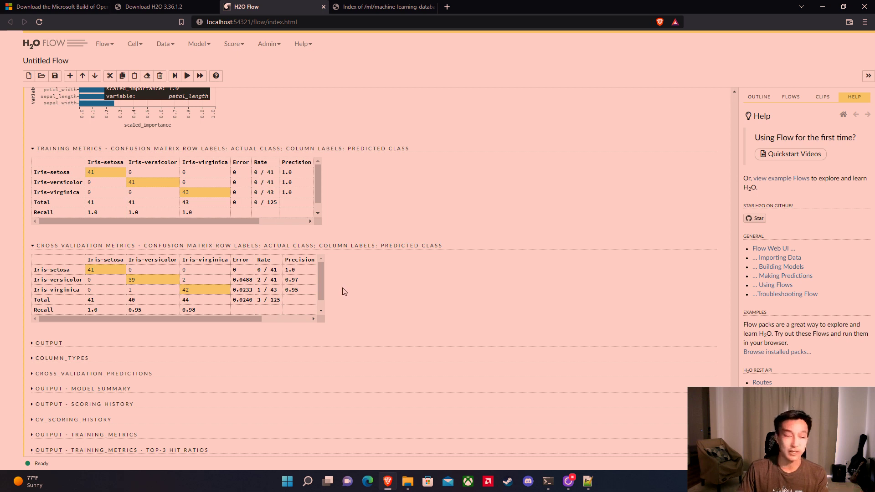
scroll(344, 291, "down", 3)
scroll(344, 291, "up", 10)
scroll(343, 289, "up", 2)
scroll(342, 291, "down", 2)
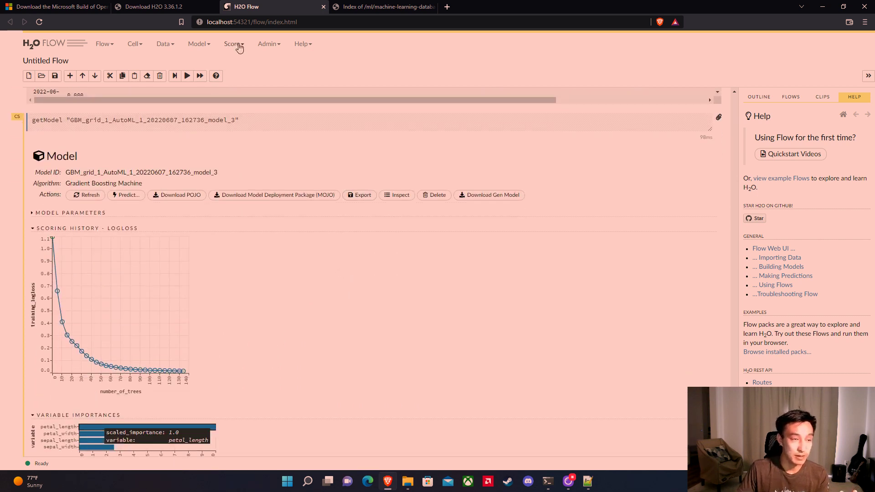
Set up a new prediction that uses the model GBM_grid_1_AutoML_1_20220607_162736_model_3.
left_click(210, 47)
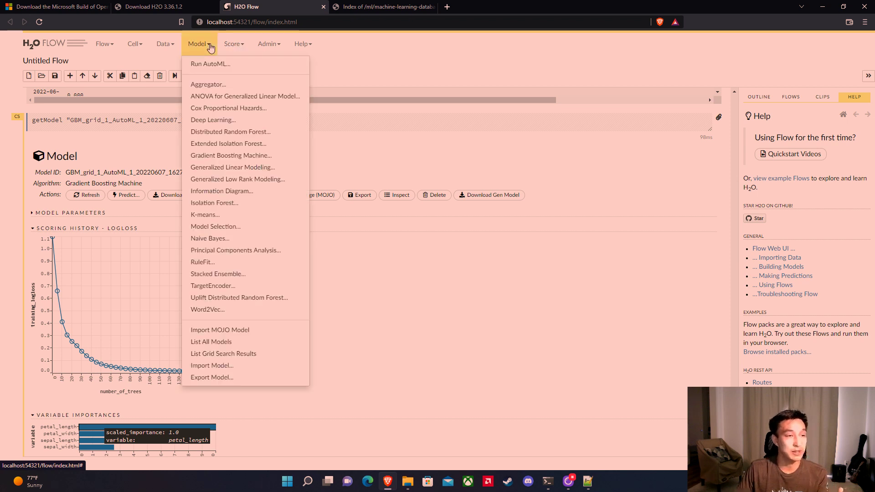
left_click(233, 44)
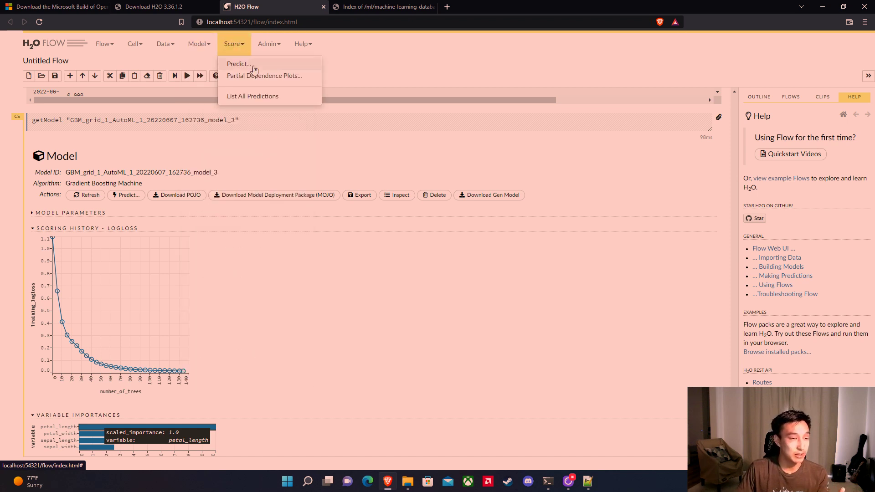
left_click(239, 64)
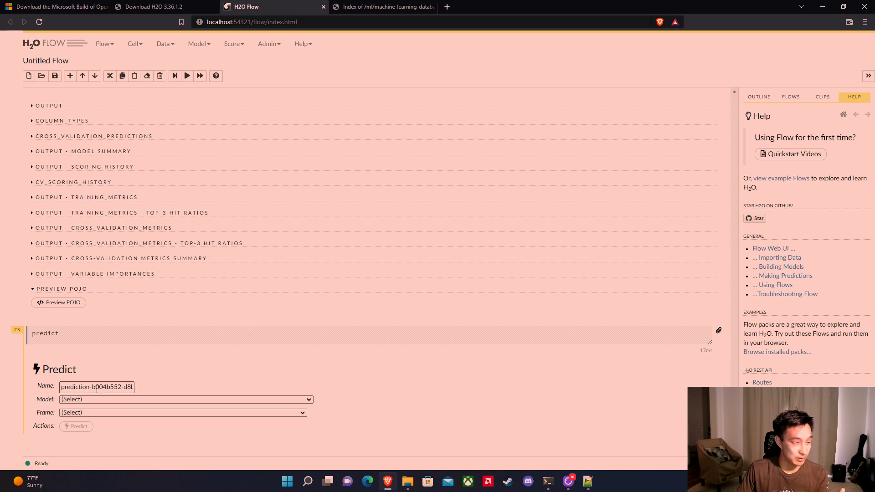
left_click(156, 400)
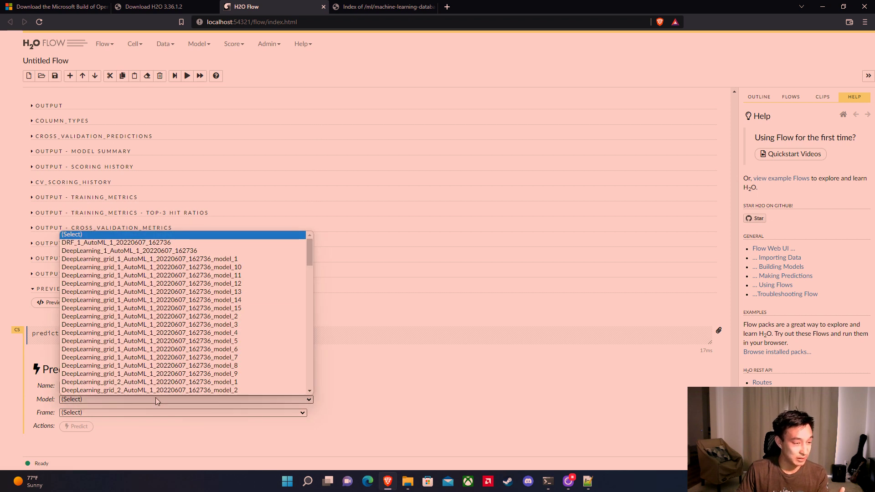
scroll(248, 263, "down", 5)
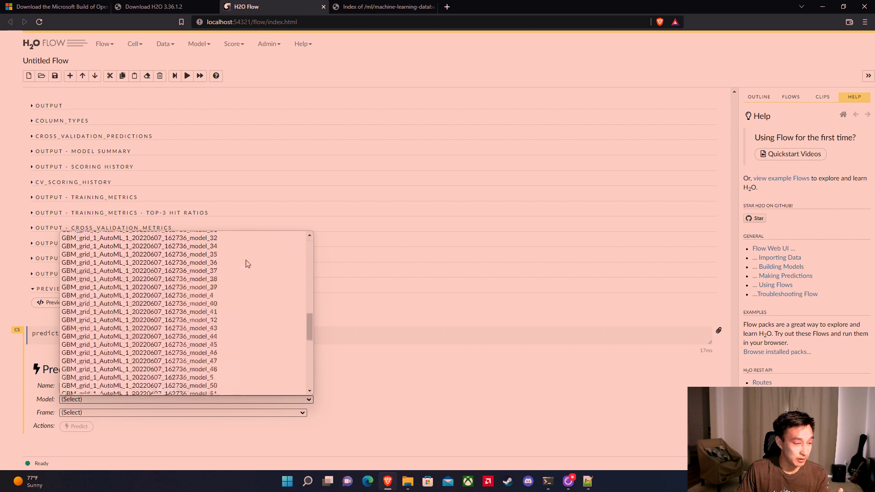
scroll(237, 283, "down", 5)
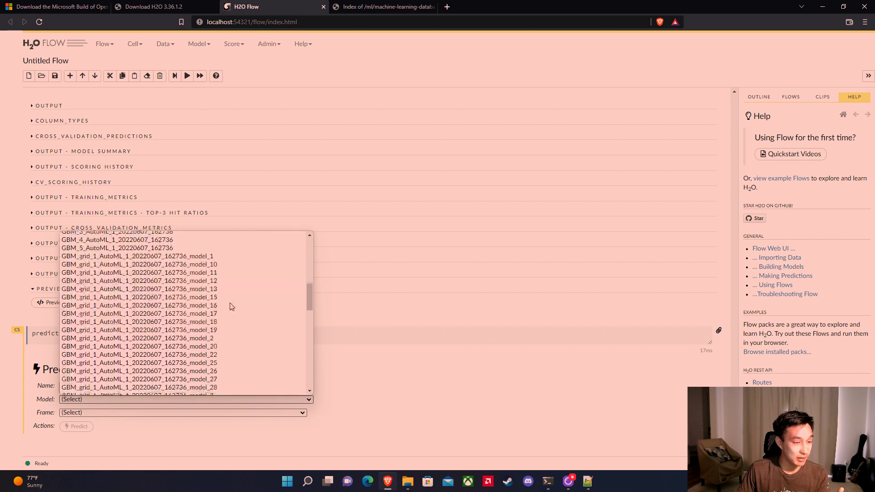
left_click(207, 307)
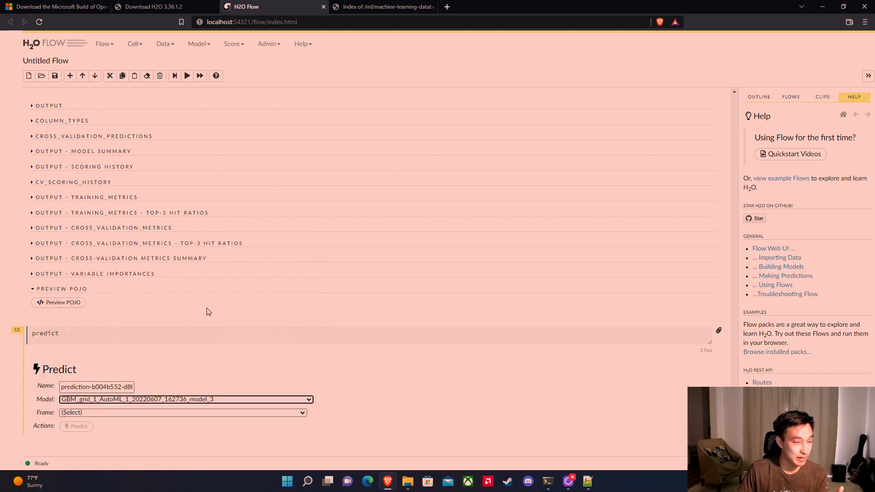
Choose iris_data.hex_0.20 as the frame to score and run the prediction.
left_click(121, 412)
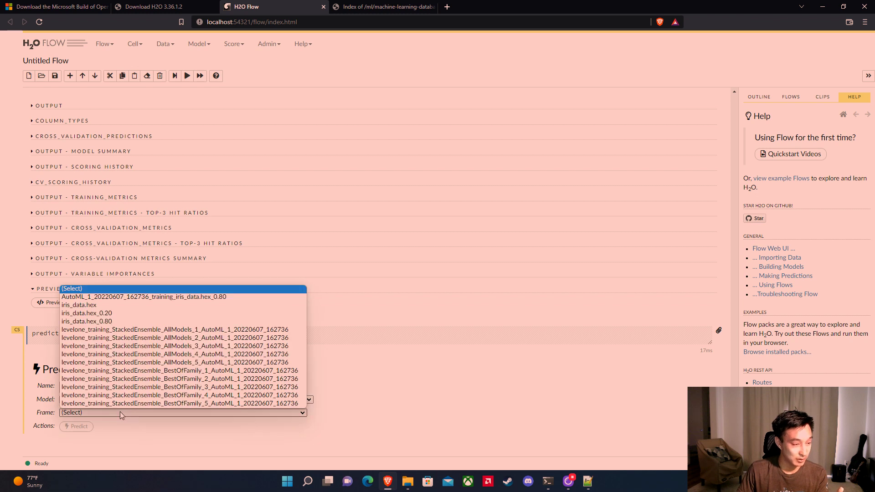
left_click(110, 314)
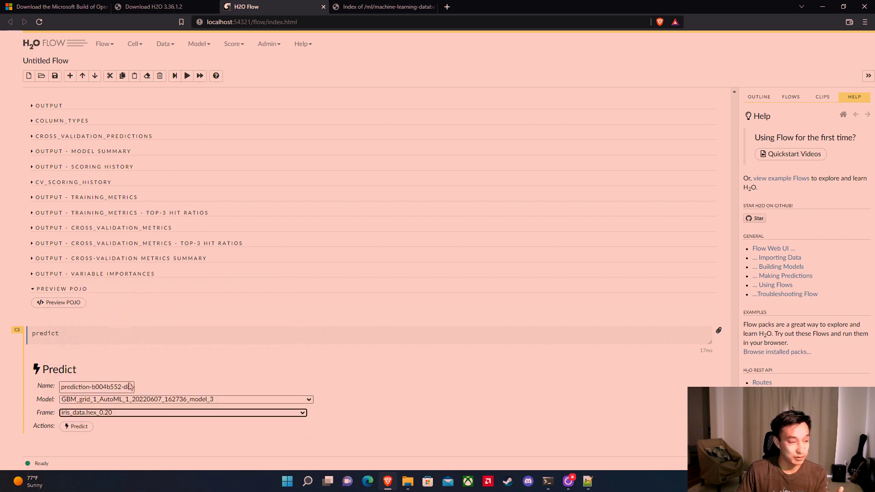
left_click(76, 426)
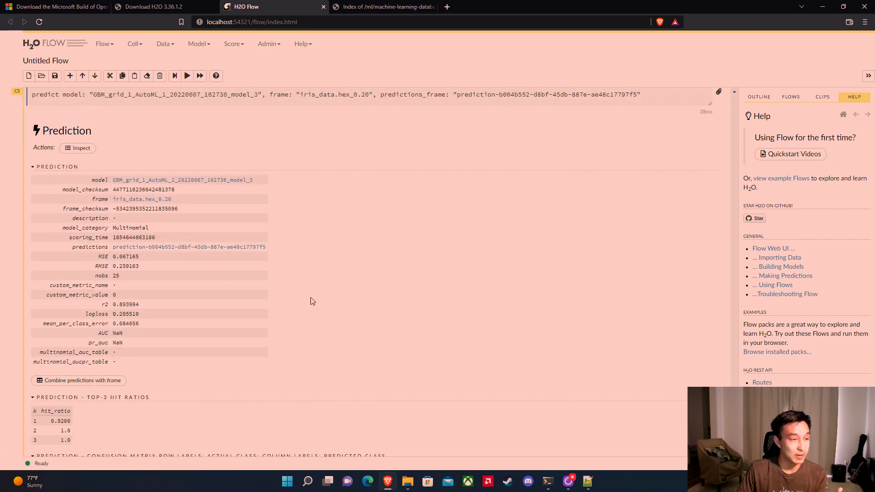
Examine the prediction's error metrics, top-3 hit ratios and confusion matrix for the three iris classes.
scroll(312, 301, "down", 2)
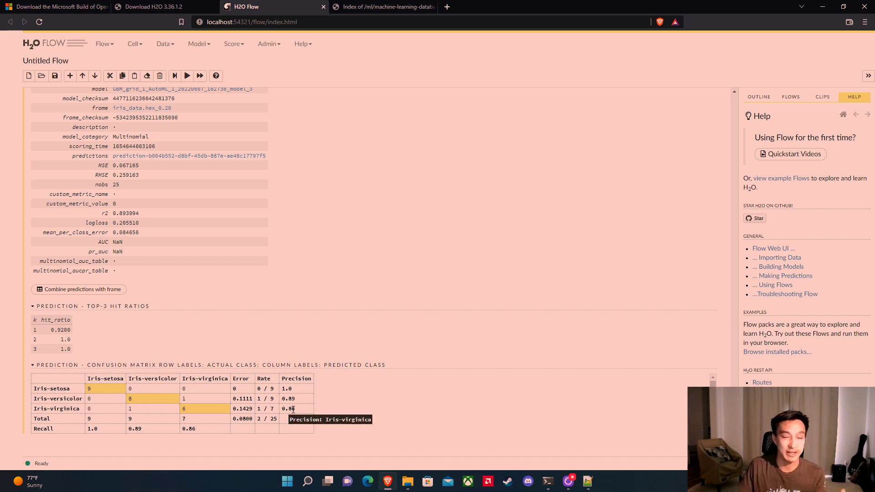
scroll(365, 389, "down", 1)
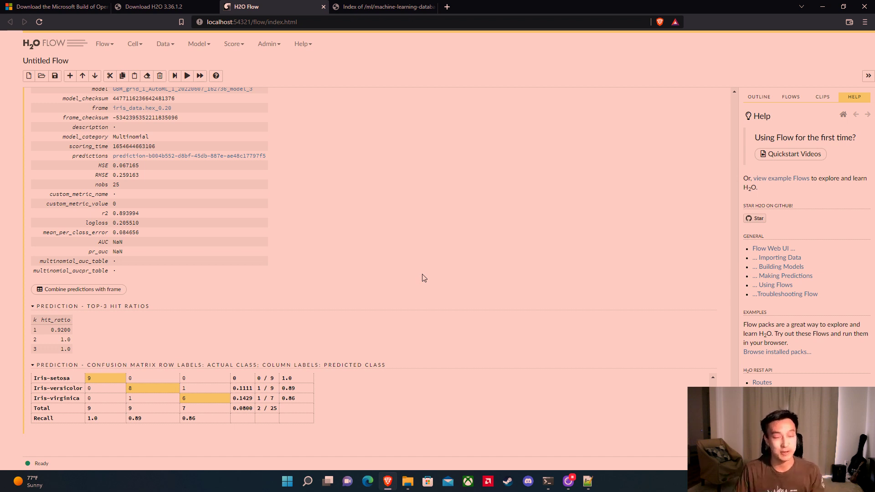
mouse_move(574, 487)
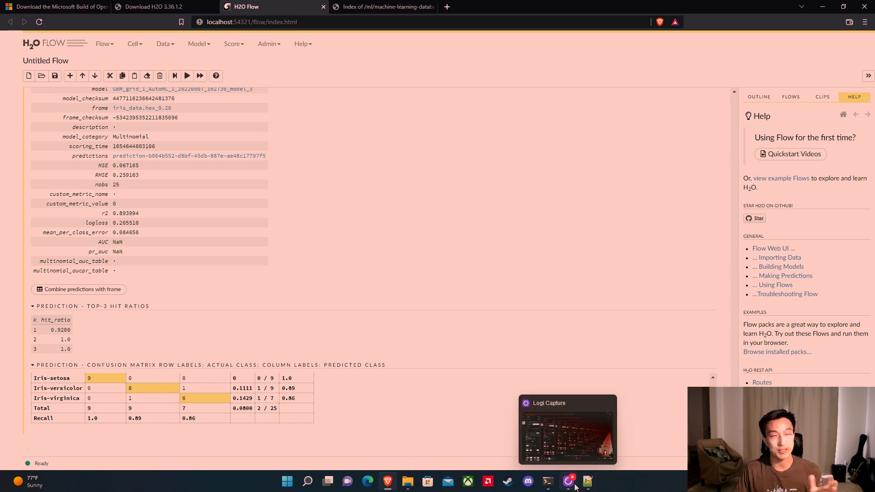